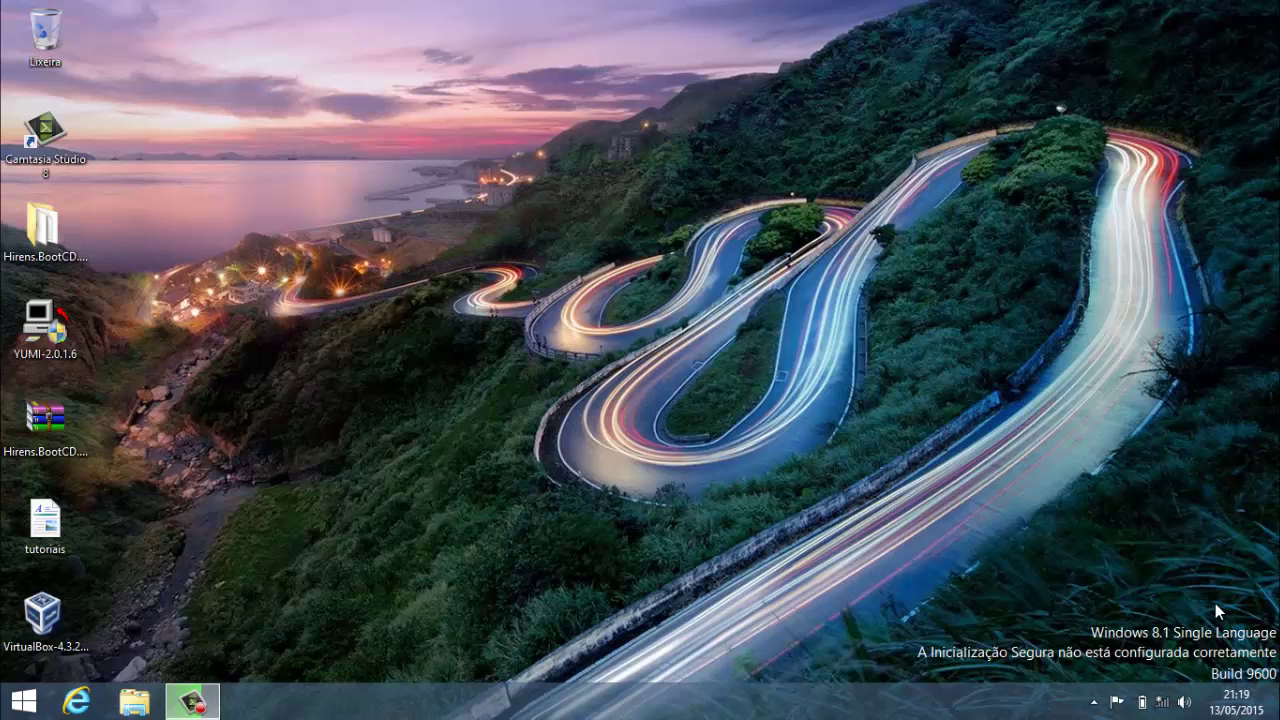
click(42, 348)
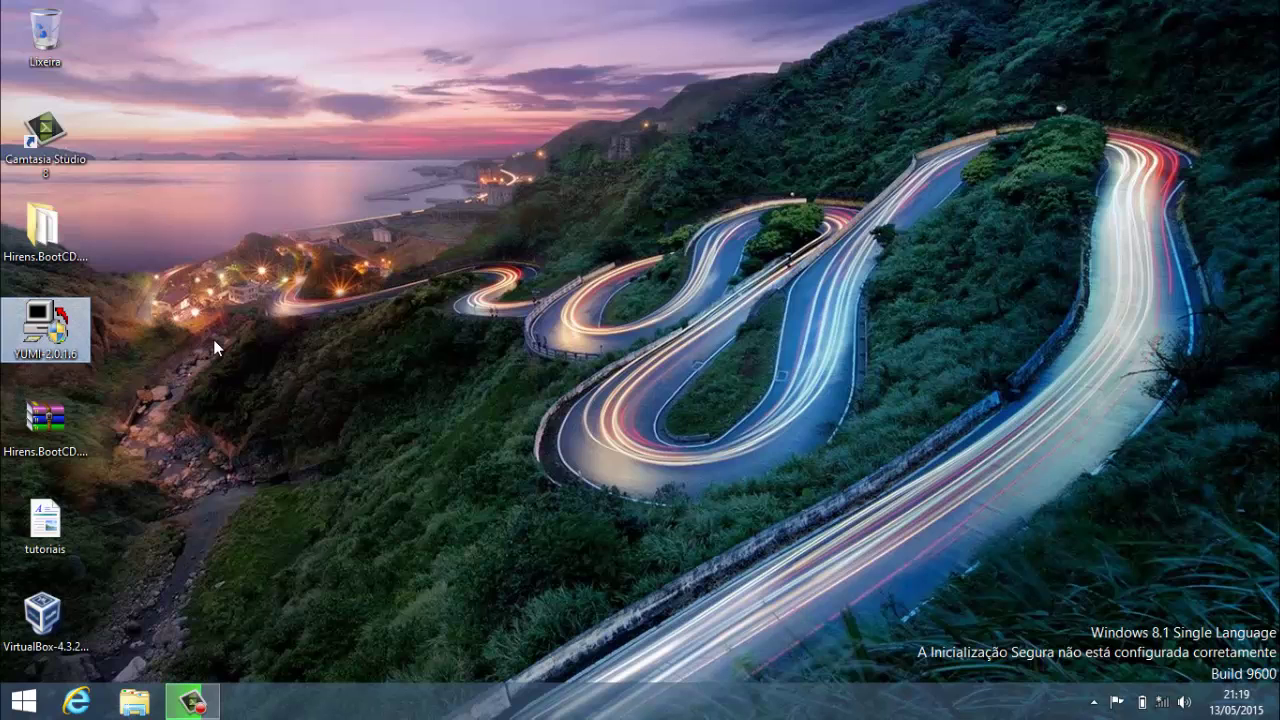
click(293, 327)
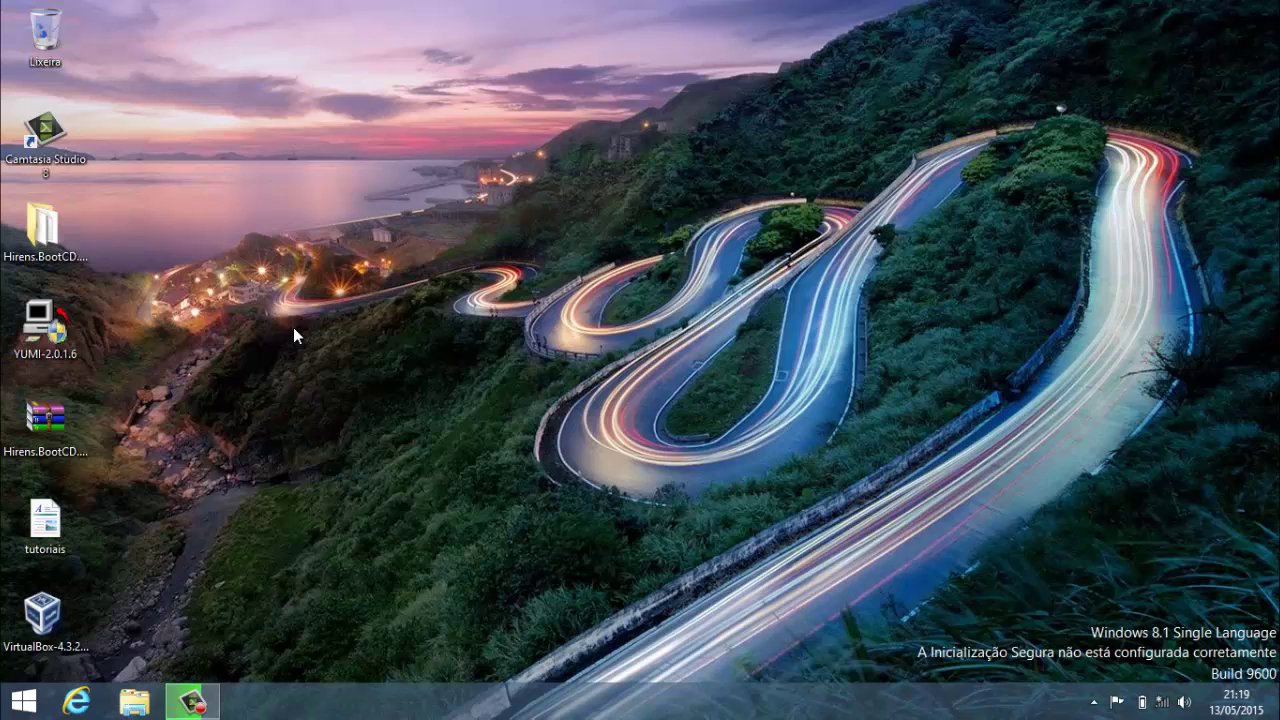
right_click(293, 327)
click(350, 384)
Step: Launch YUMI-2.0.1.6 from the desktop and accept its license agreement
click(46, 335)
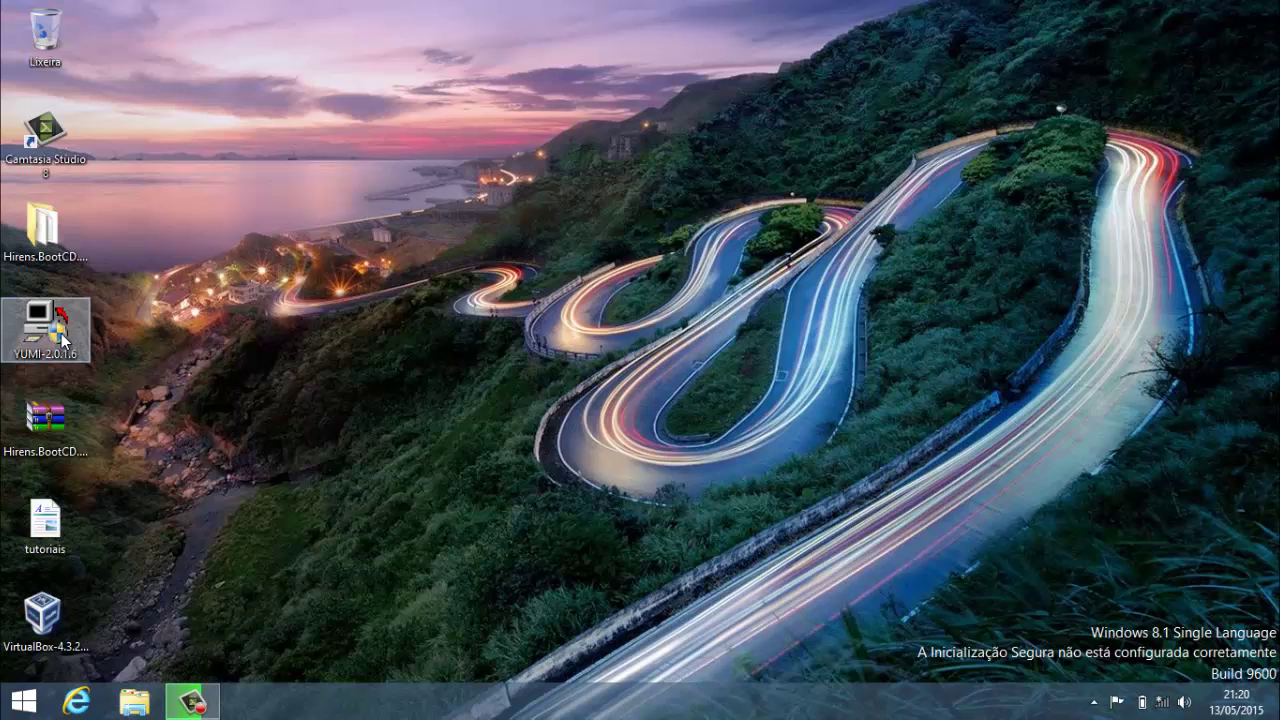
mouse_move(62, 340)
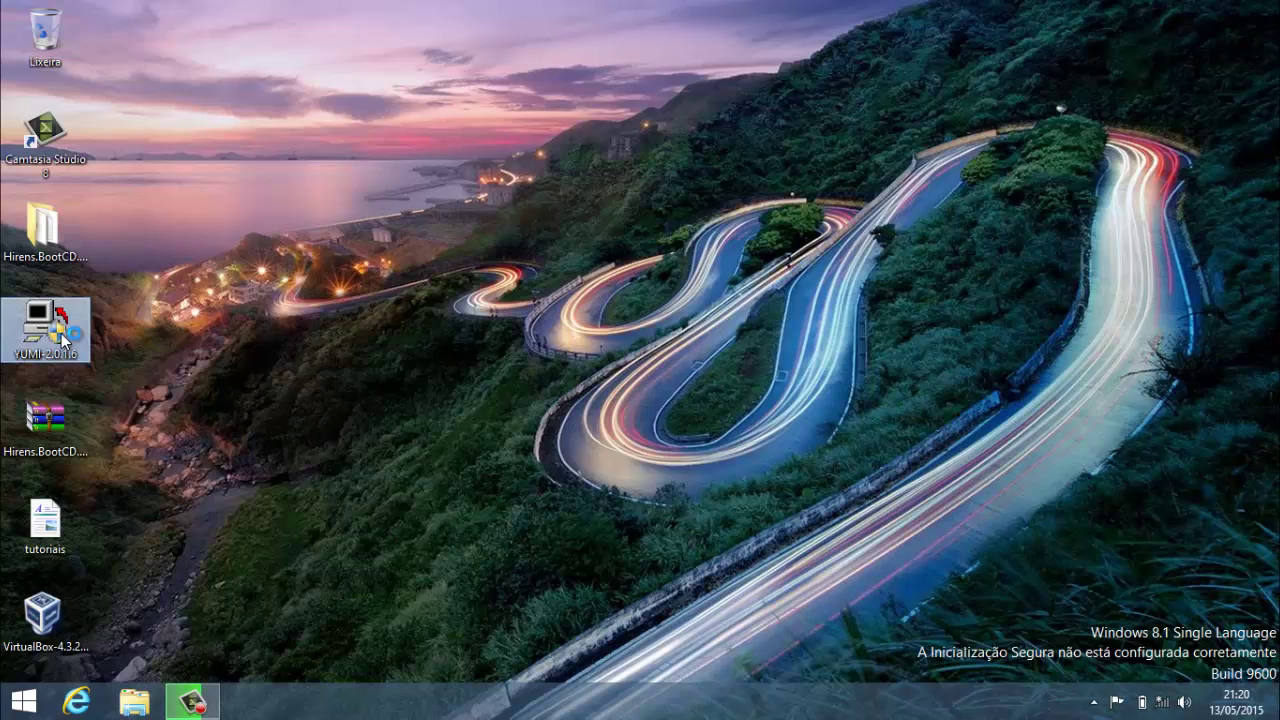
double_click(62, 340)
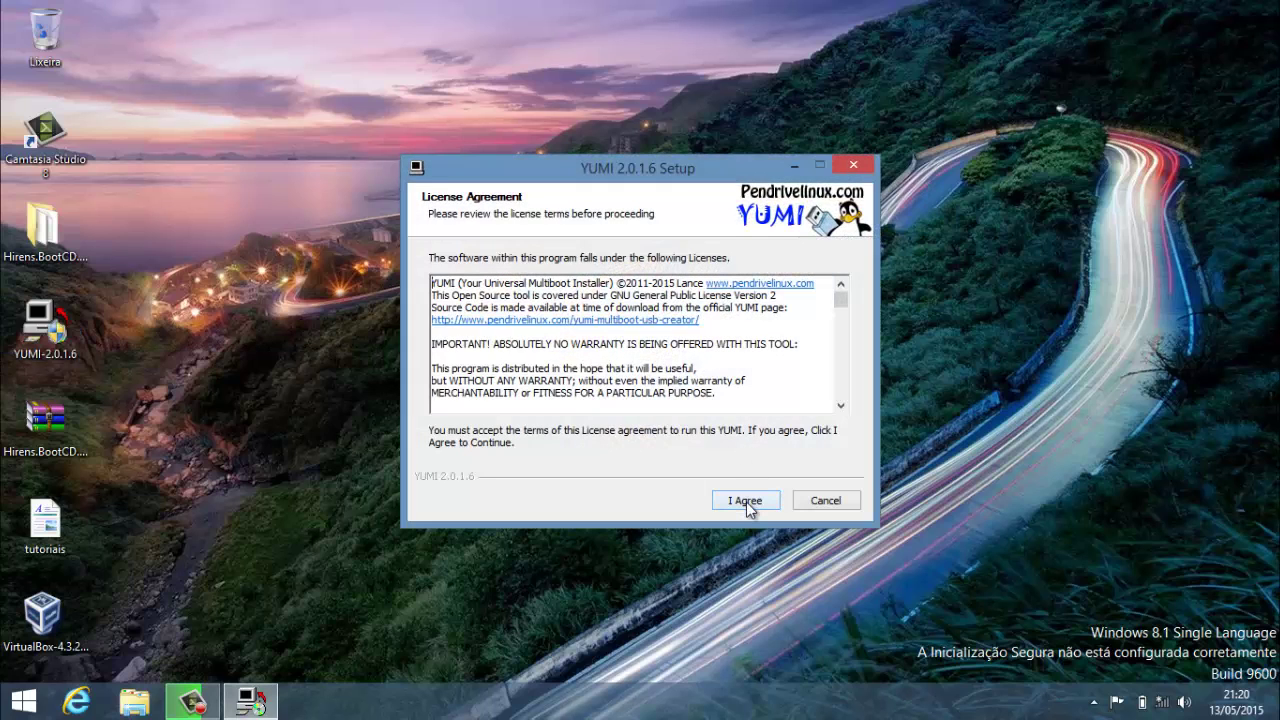
click(745, 502)
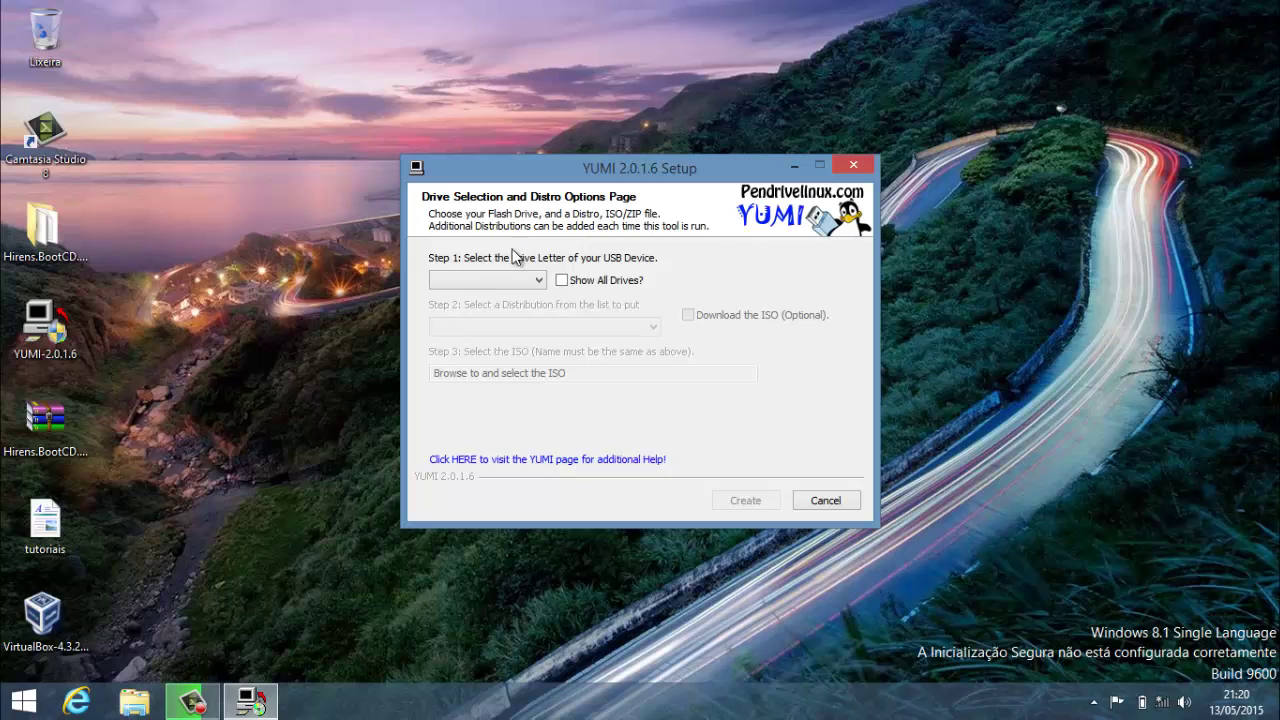
Step: Check the USB drive letter offered by YUMI against the MULTIBOOT (G:) drive in File Explorer, and close the Explorer window
click(539, 283)
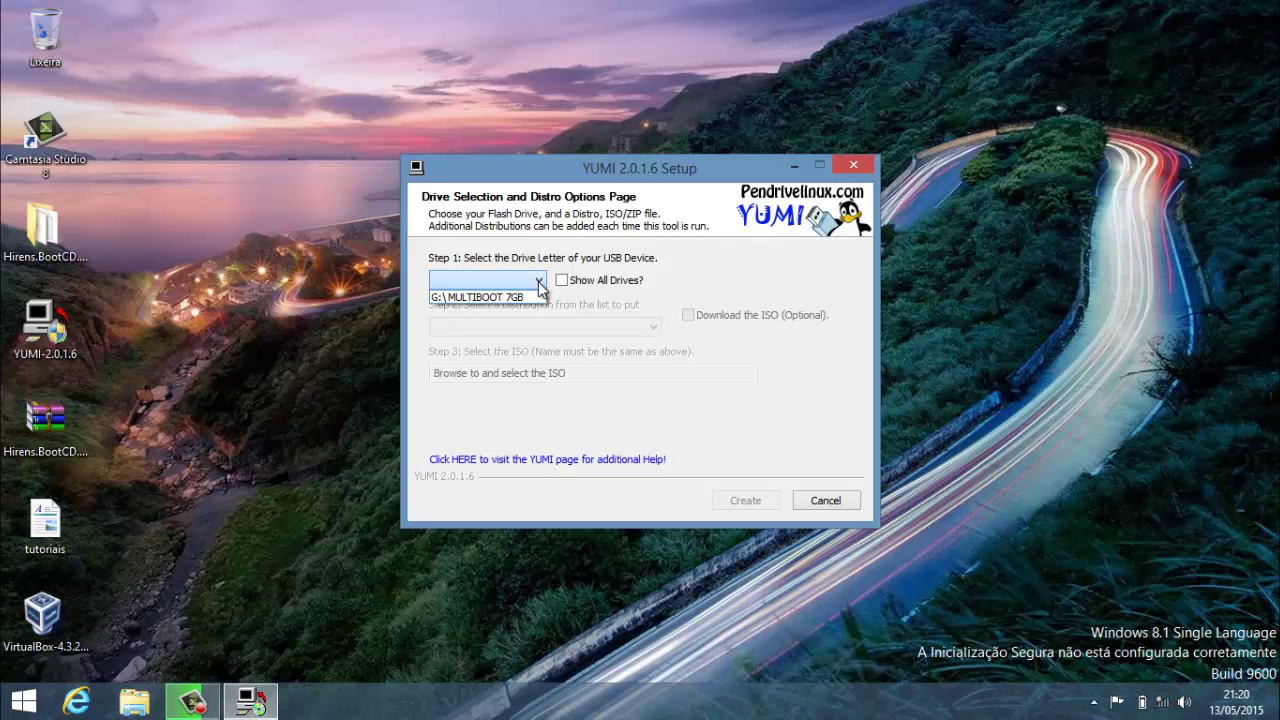
click(482, 277)
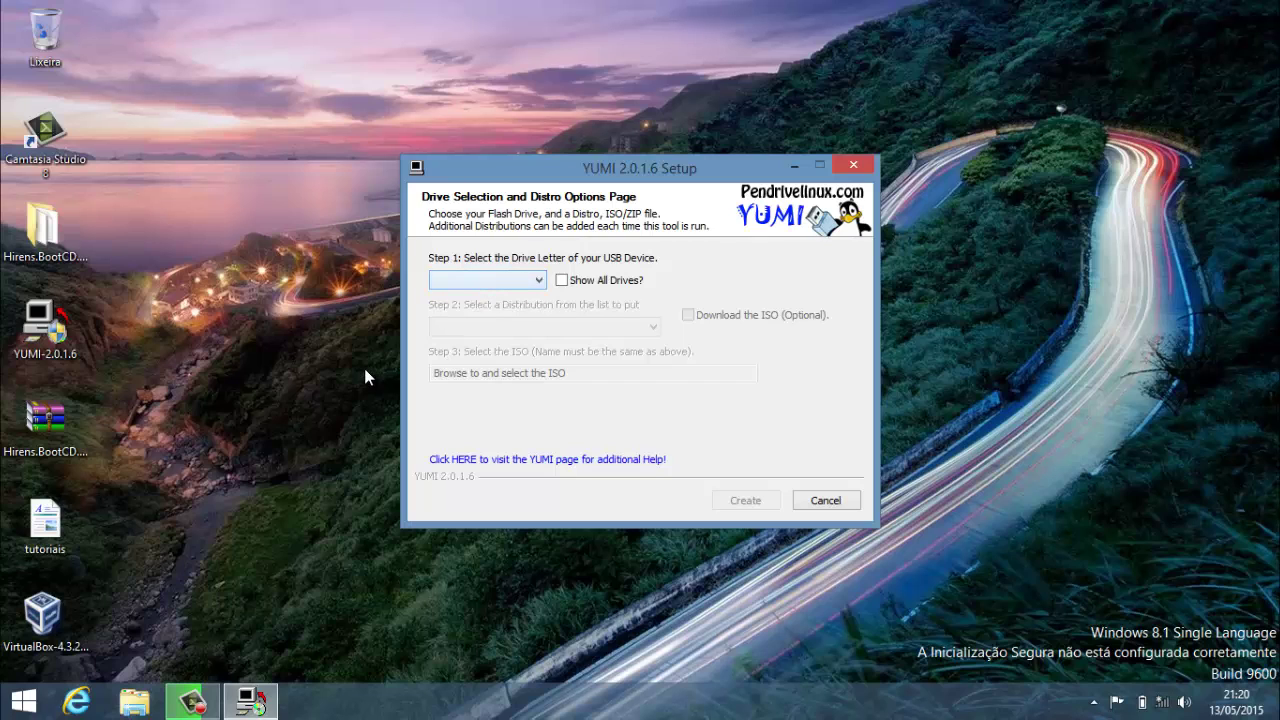
click(531, 285)
click(530, 287)
click(133, 712)
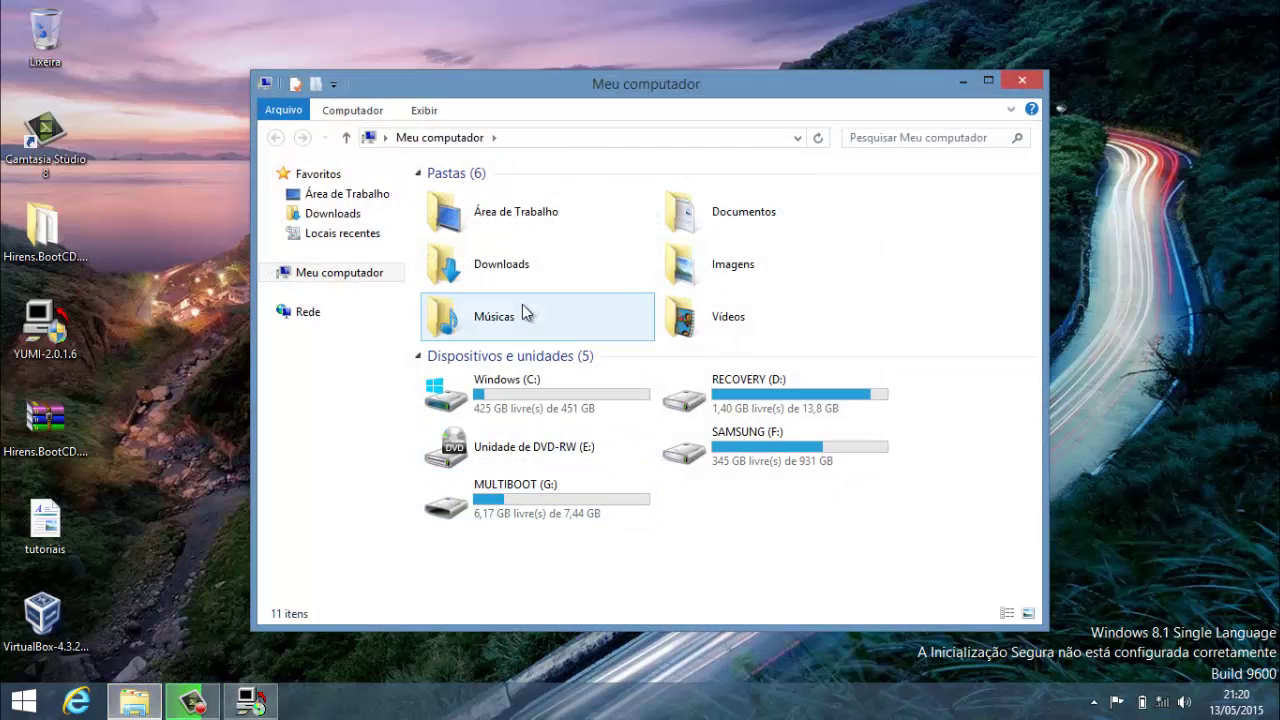
click(735, 415)
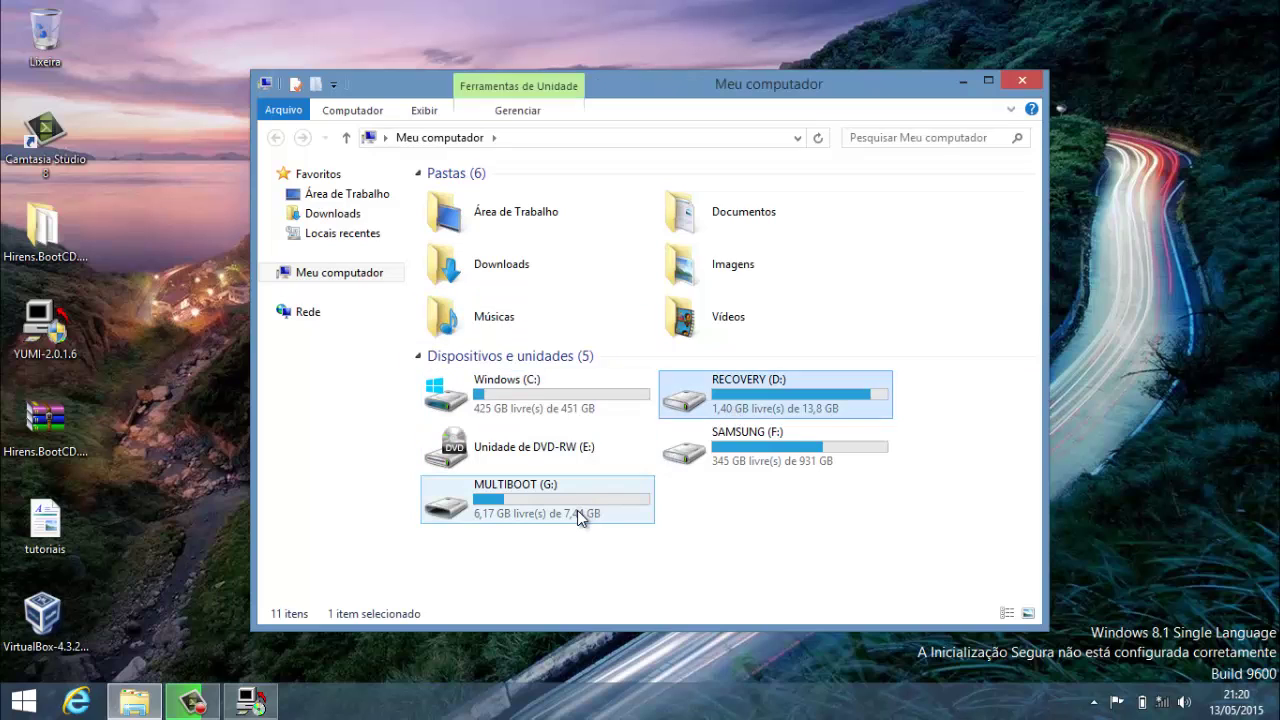
click(577, 512)
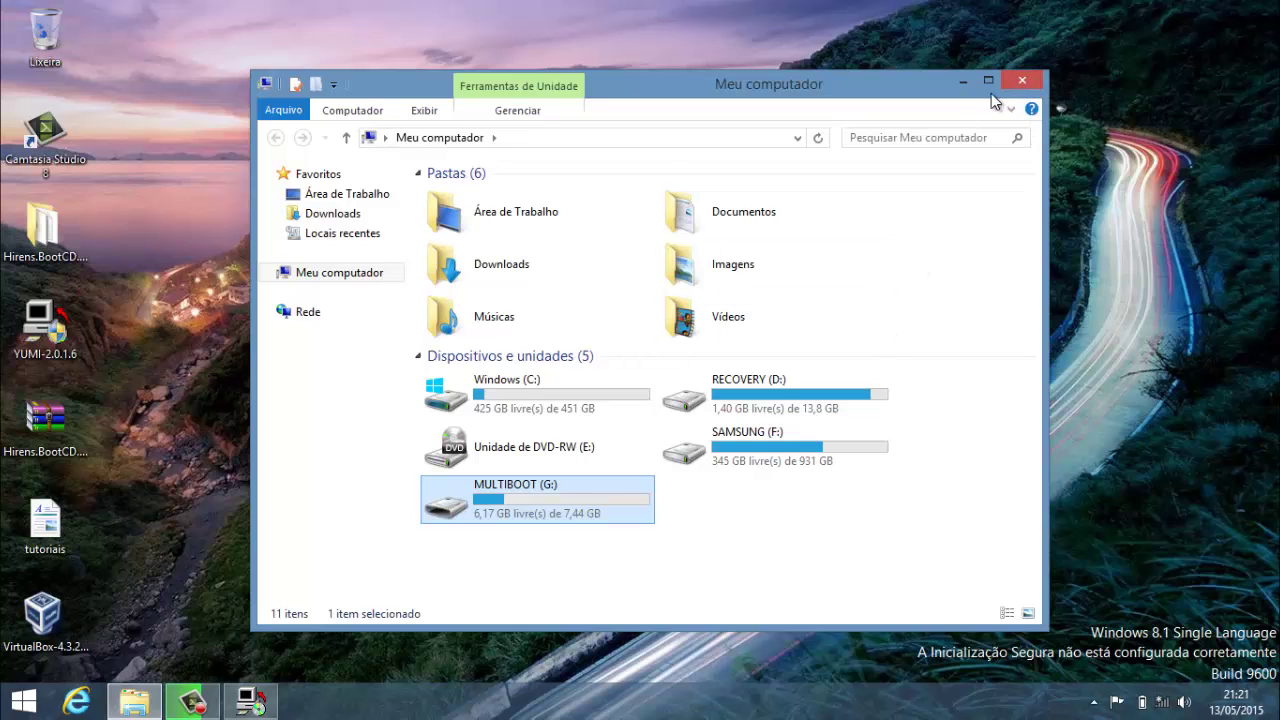
click(1021, 80)
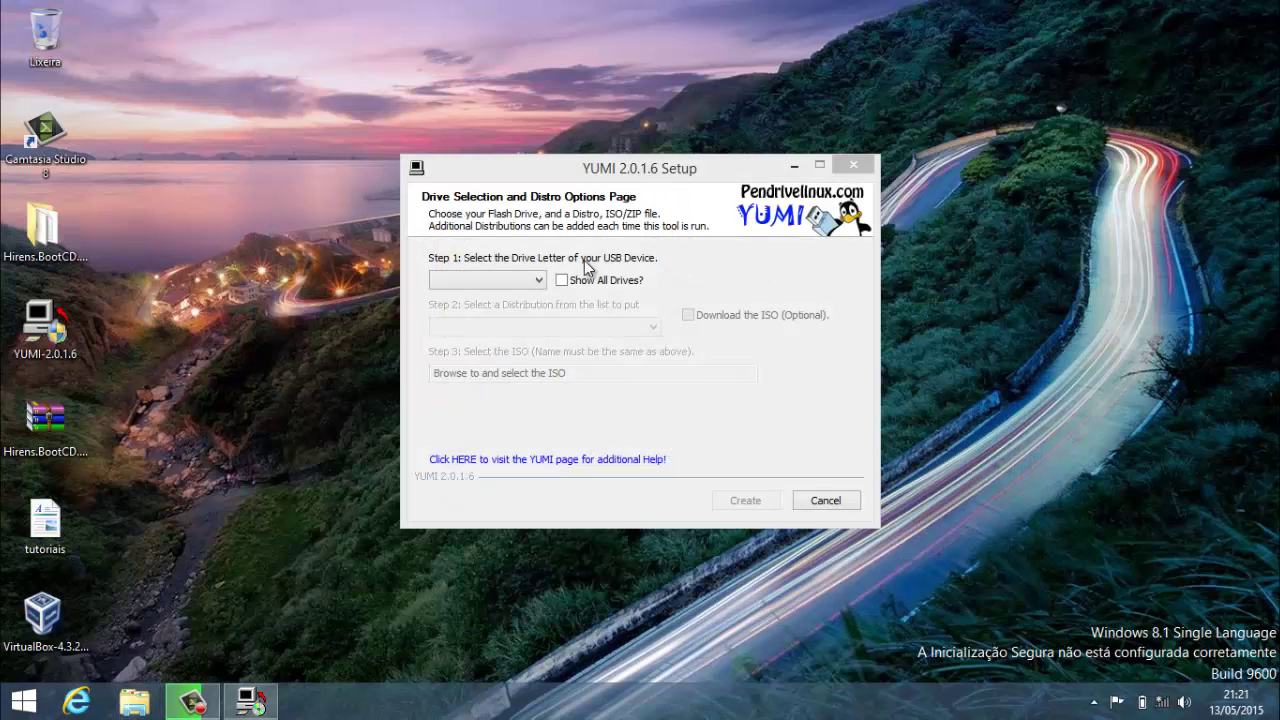
Step: Select G:\MULTIBOOT 7GB as the USB device and enable the Fat32 format of drive G:
click(525, 282)
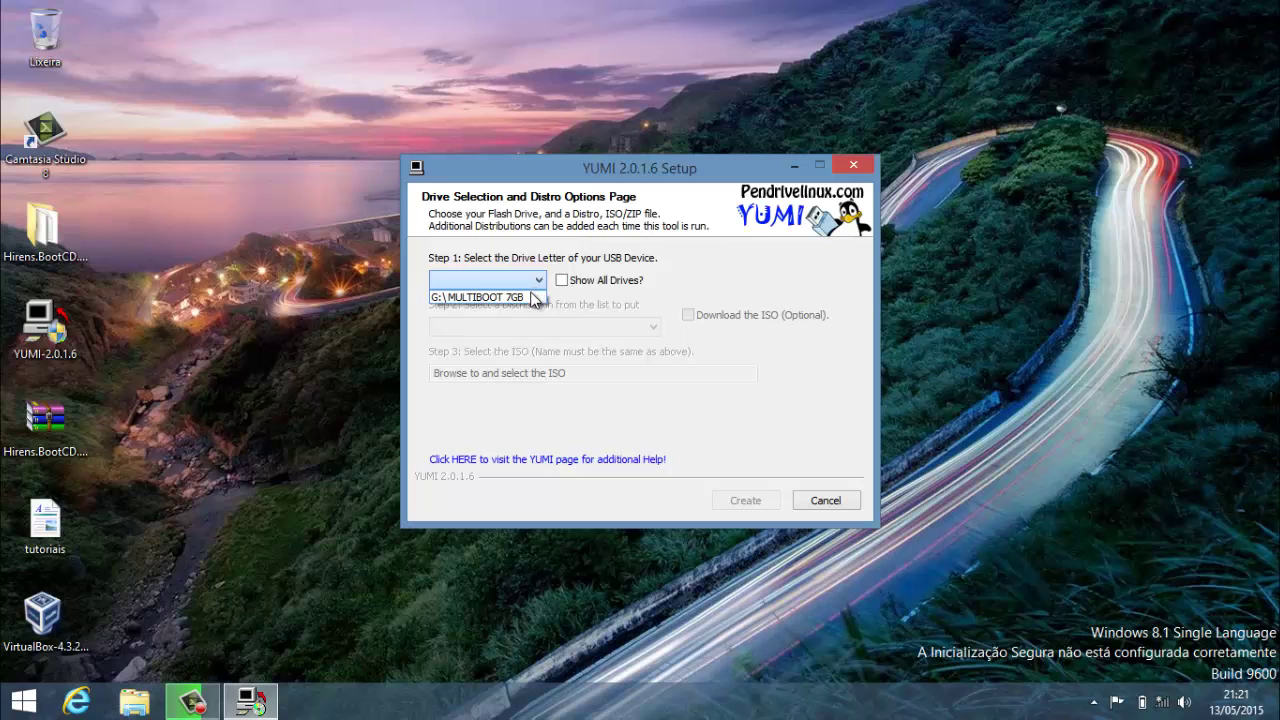
click(527, 300)
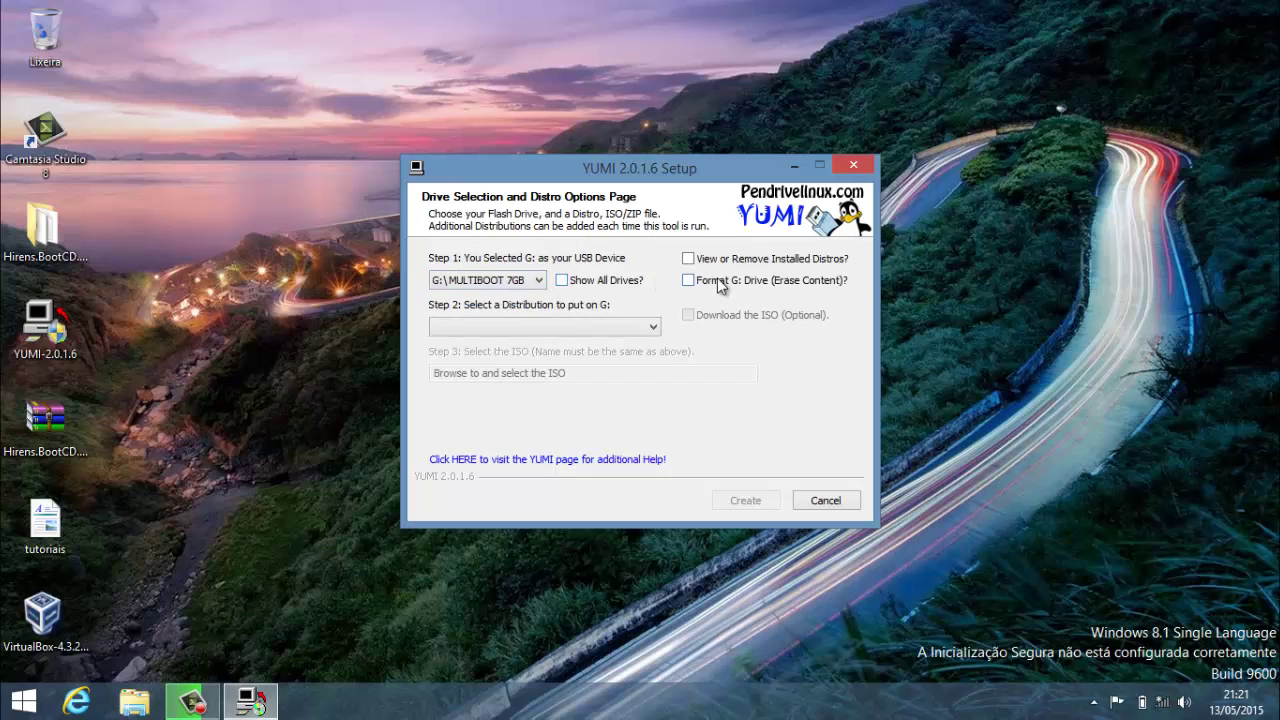
click(720, 284)
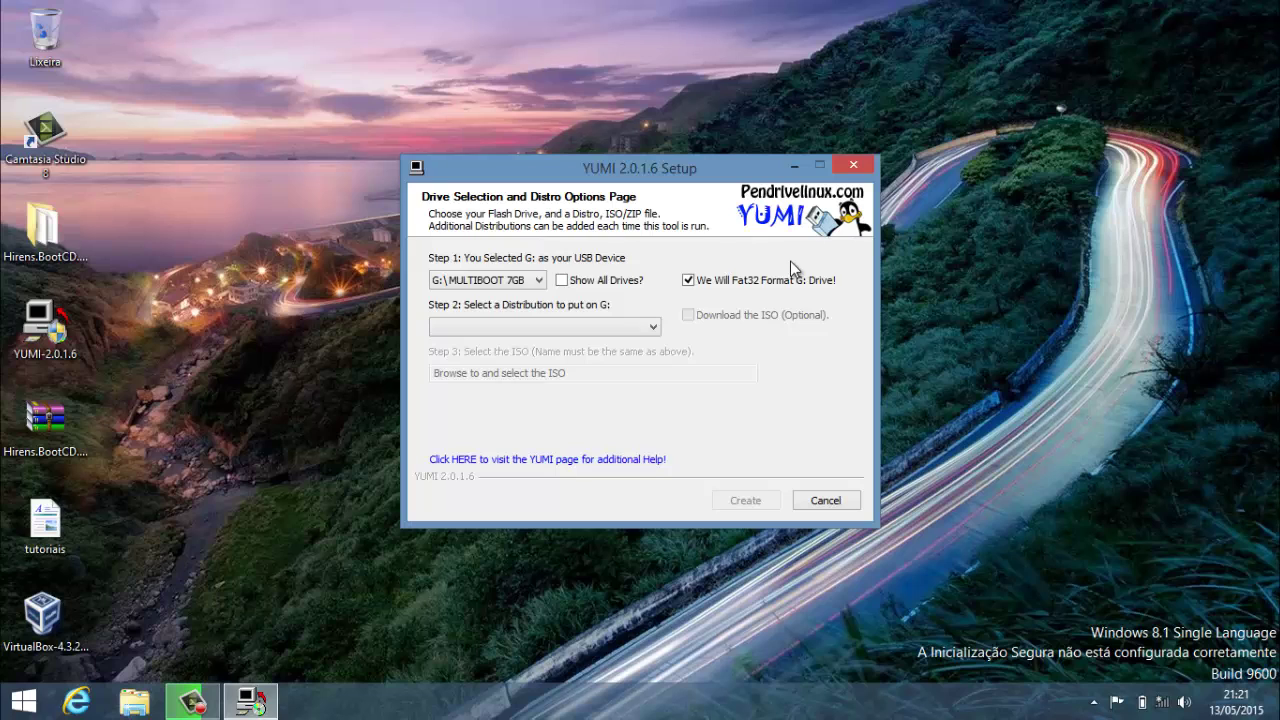
click(701, 284)
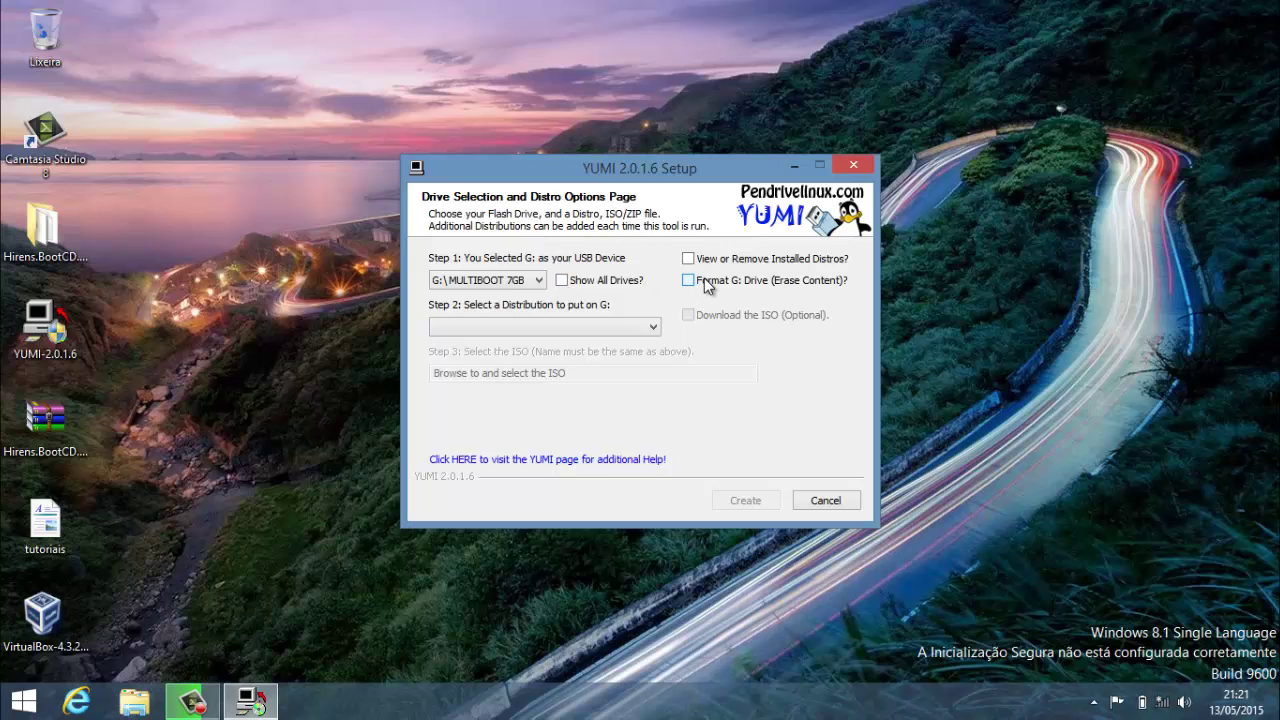
click(704, 280)
Step: Choose Hiren's Boot CD from the Other OS/Tools group as the distribution to put on G:
click(653, 327)
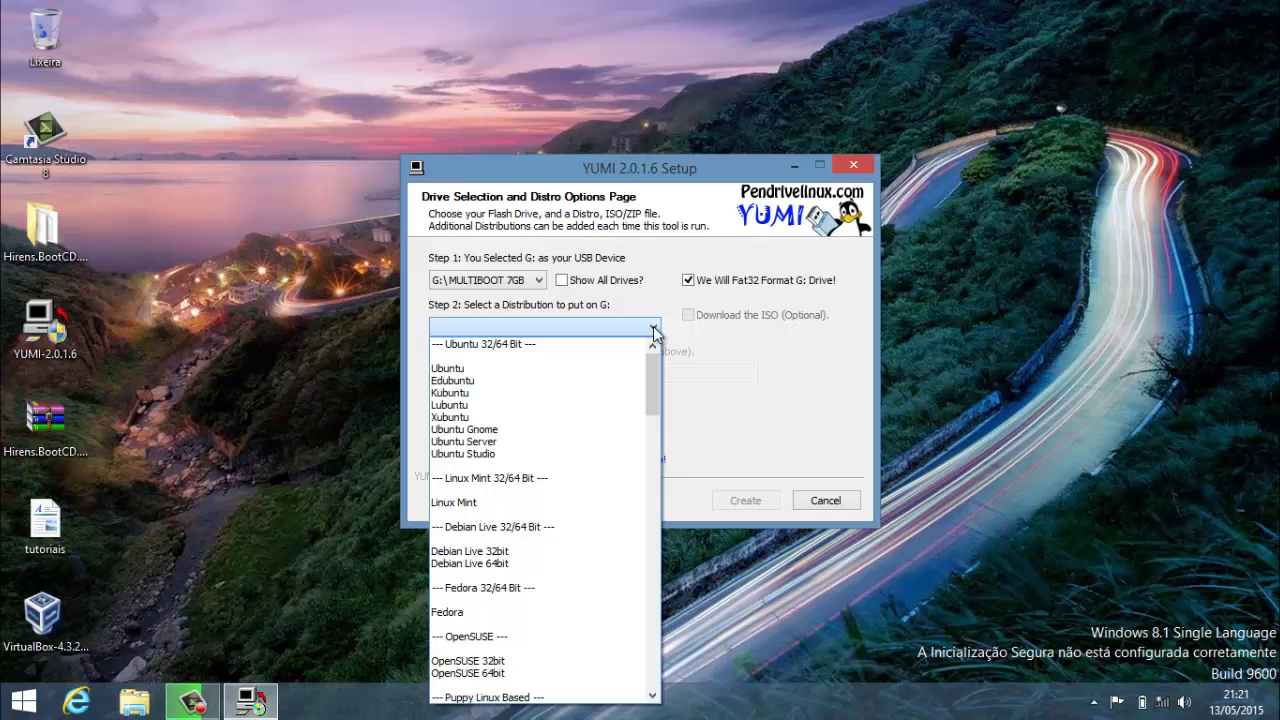
click(653, 328)
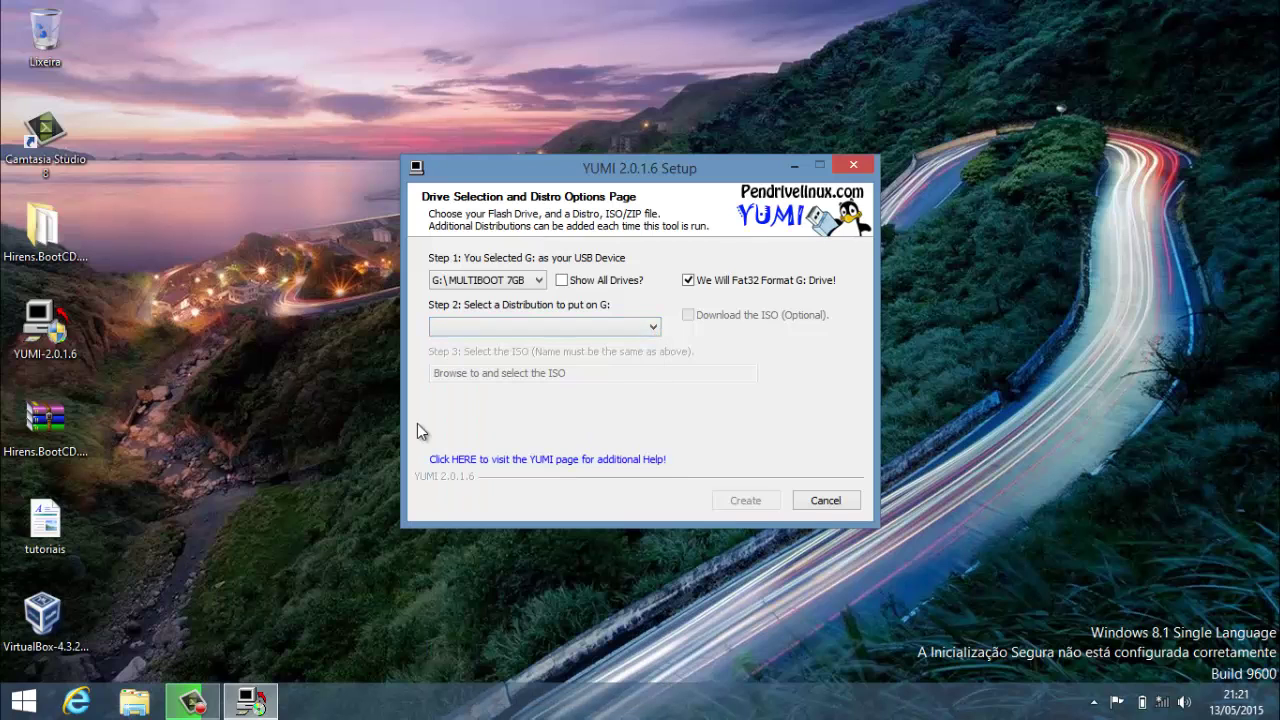
click(650, 327)
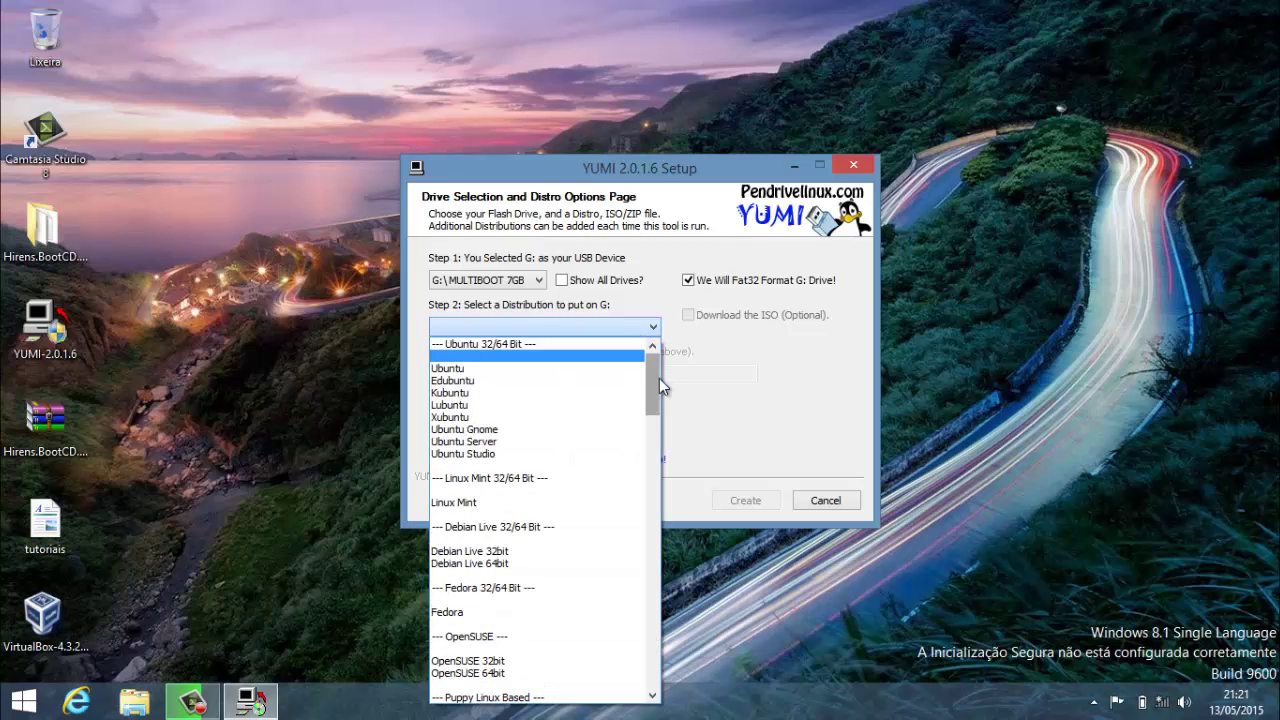
drag(659, 382, 652, 678)
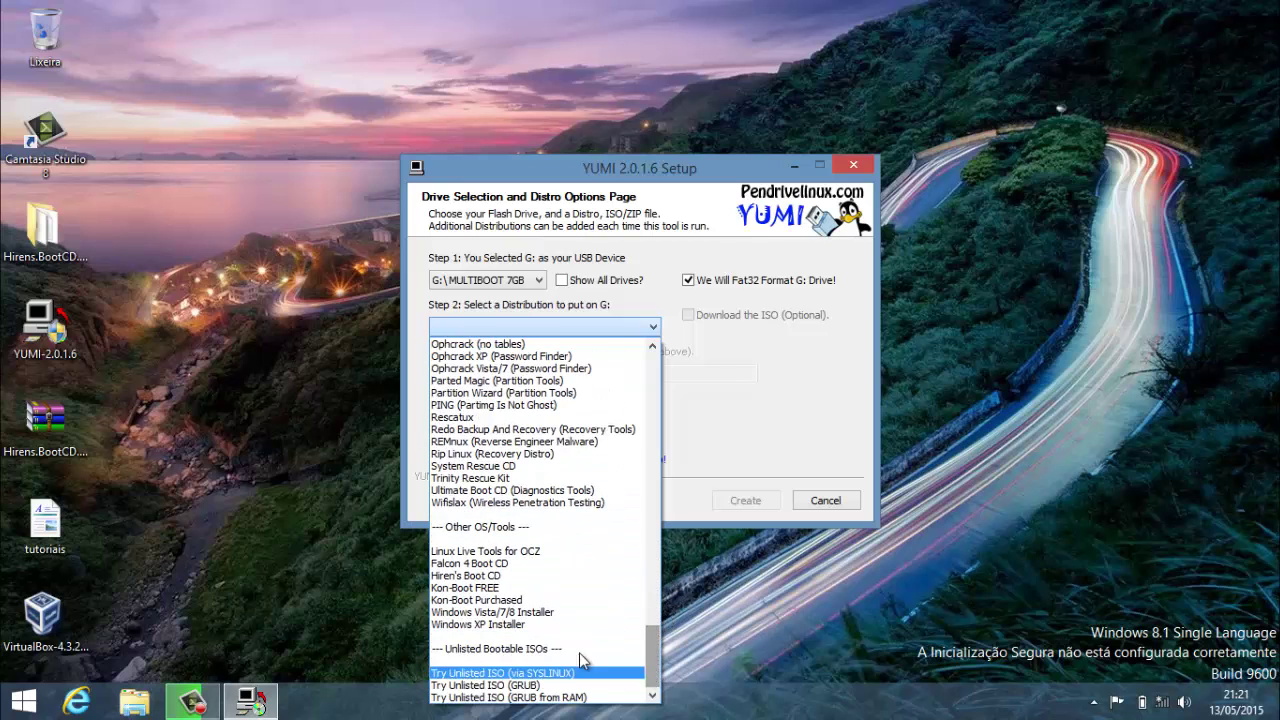
click(528, 576)
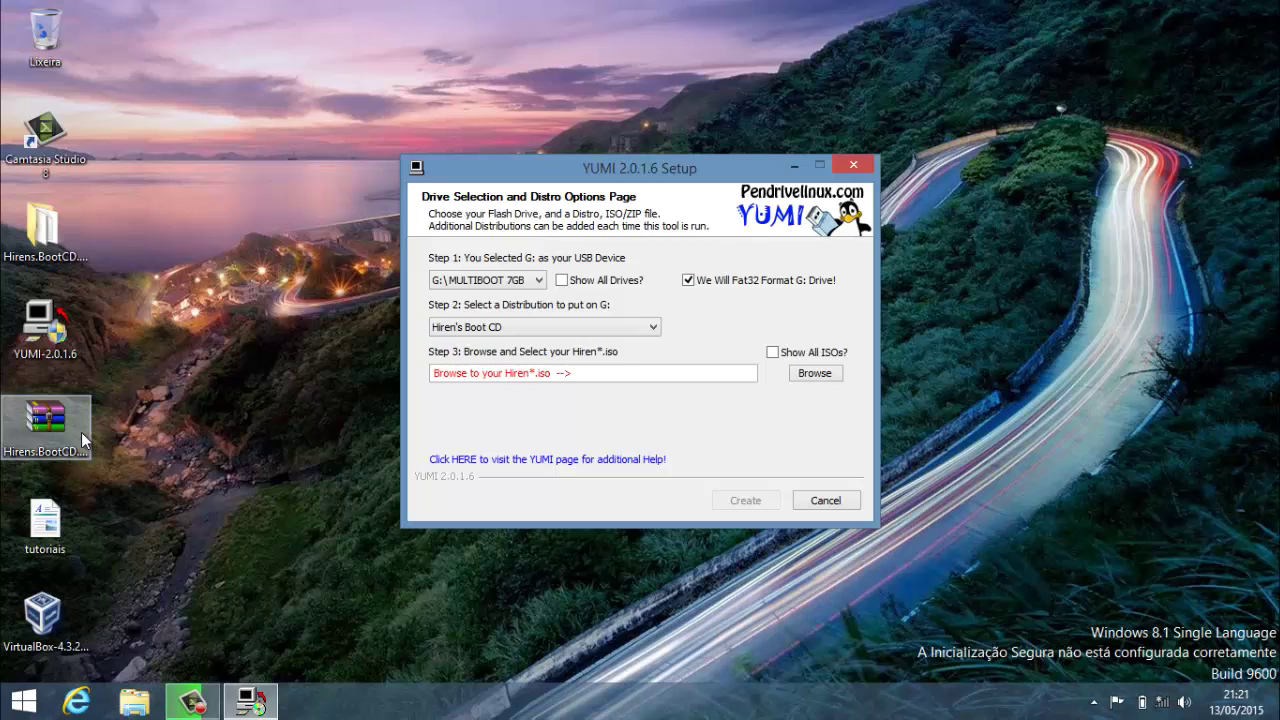
Step: Examine the Hirens.BootCD.15.2 archive and the ISO file inside the extracted desktop folder, and close the folder
click(52, 430)
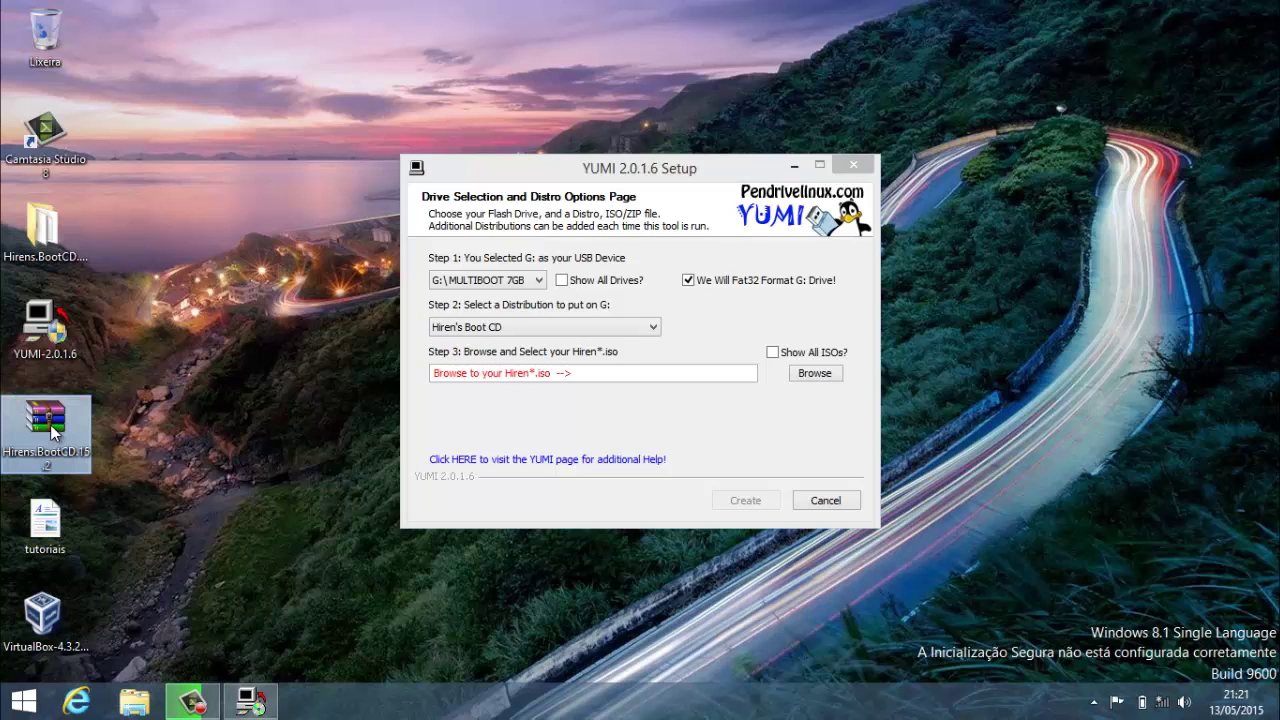
mouse_move(52, 430)
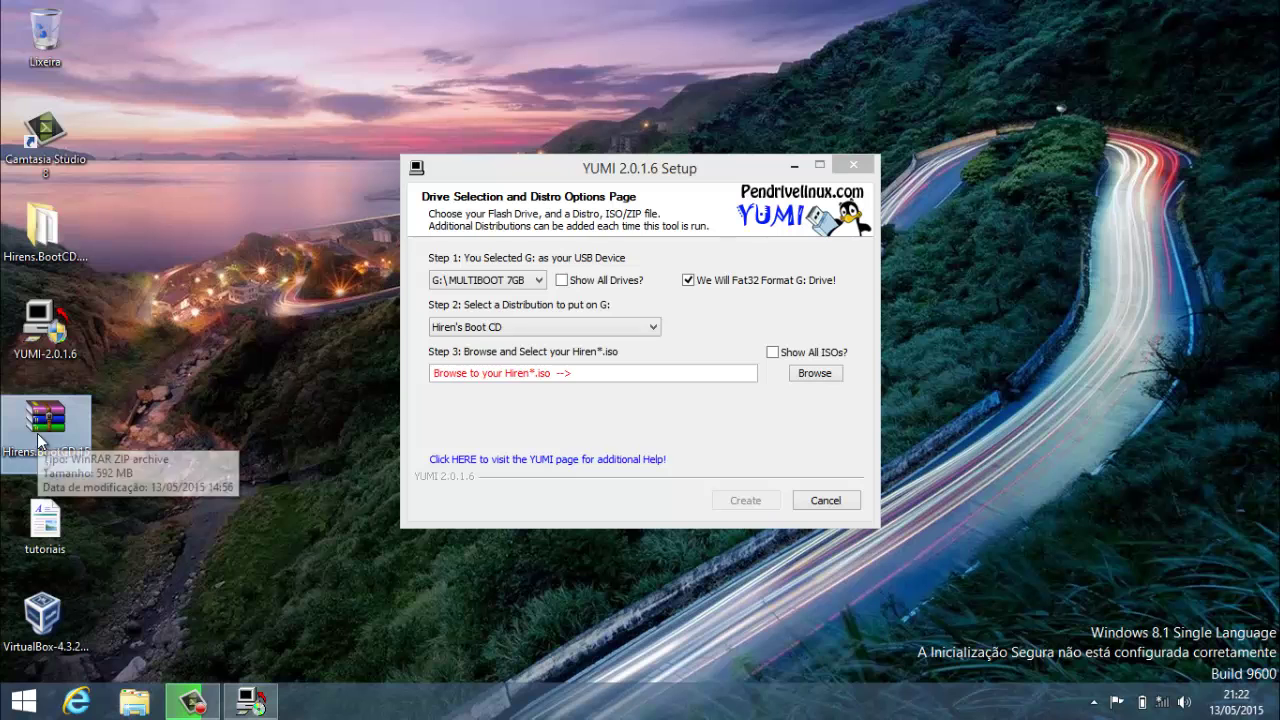
double_click(35, 248)
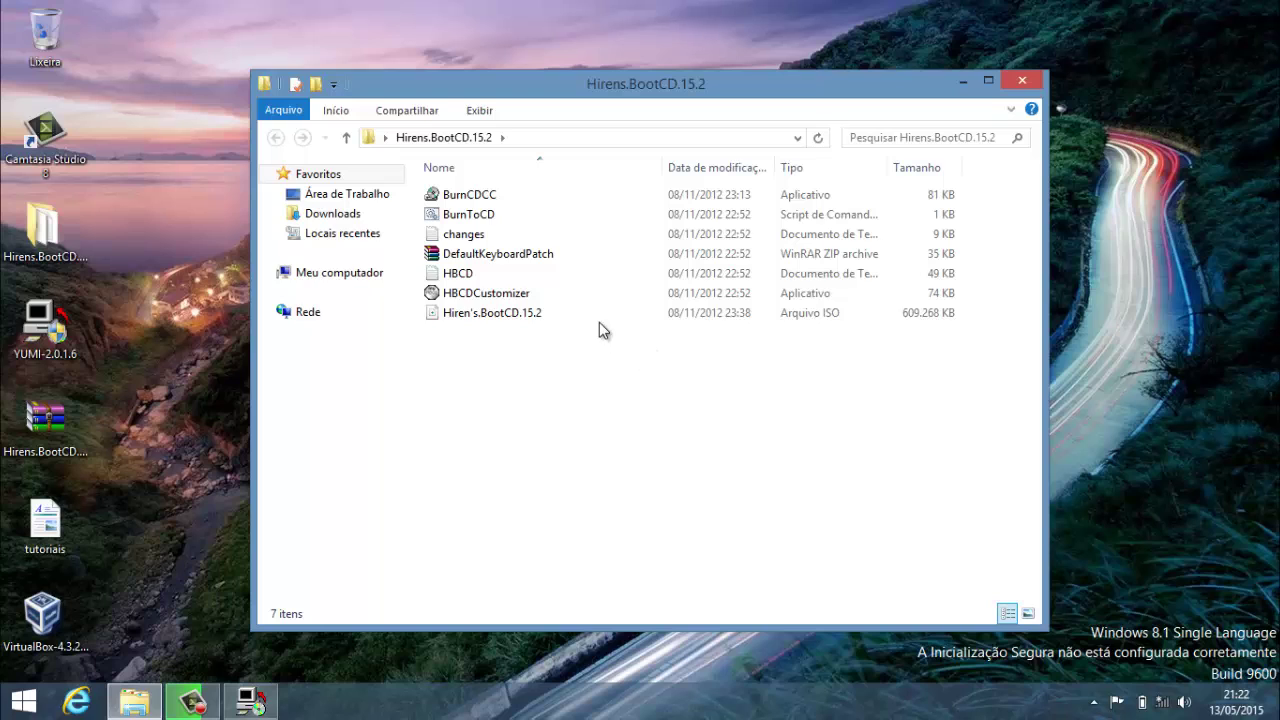
click(815, 316)
click(1037, 78)
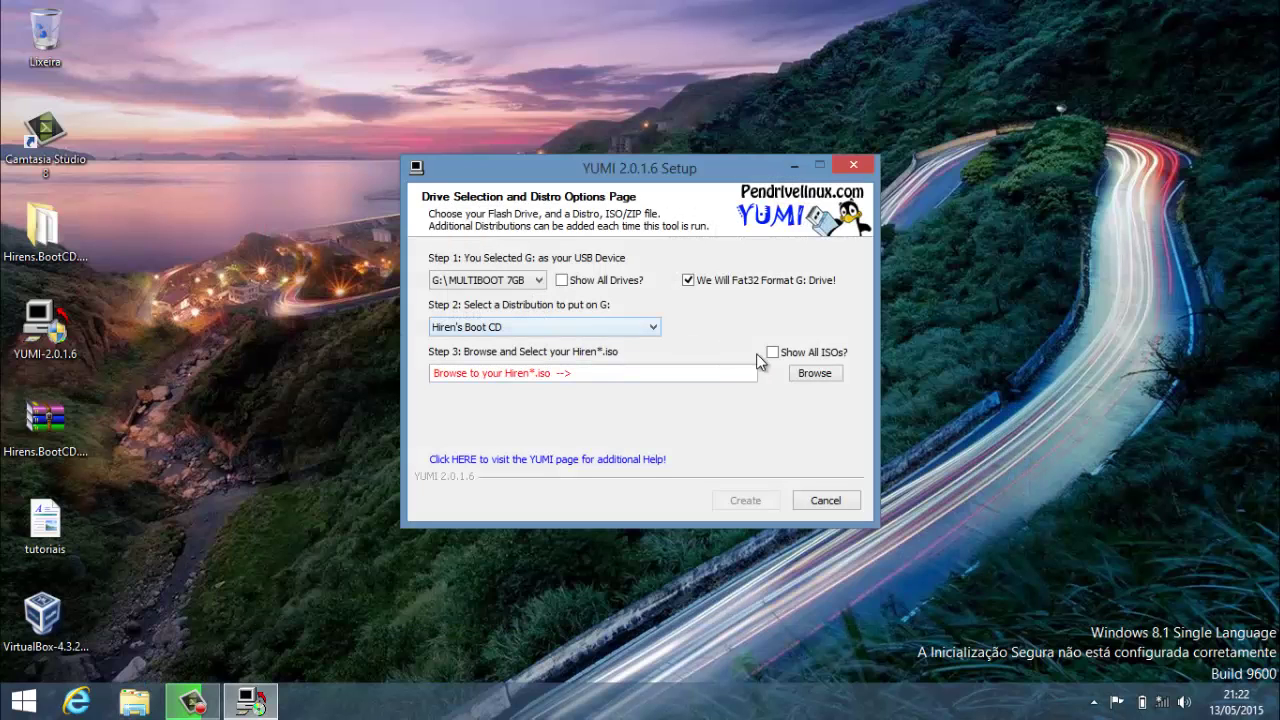
Step: Load the Hiren's.BootCD.15.2 ISO file from the Hirens.BootCD.15.2 folder on the desktop as the source image
click(812, 373)
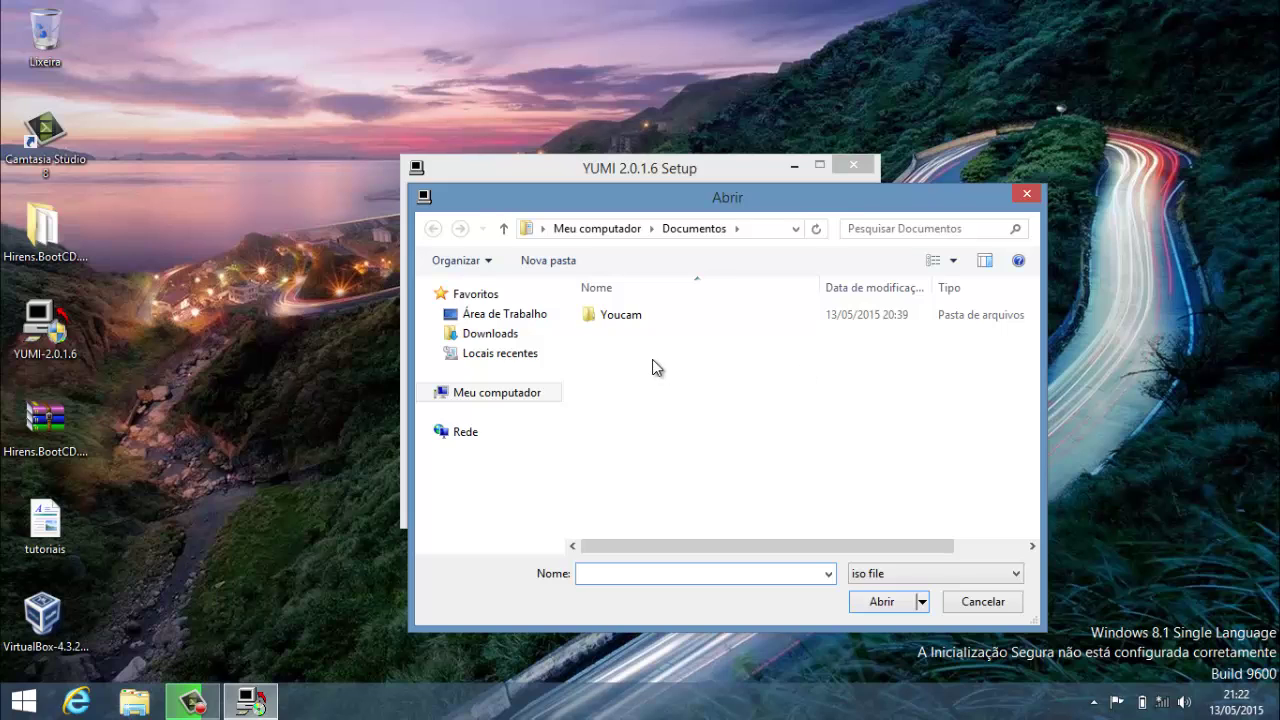
click(501, 318)
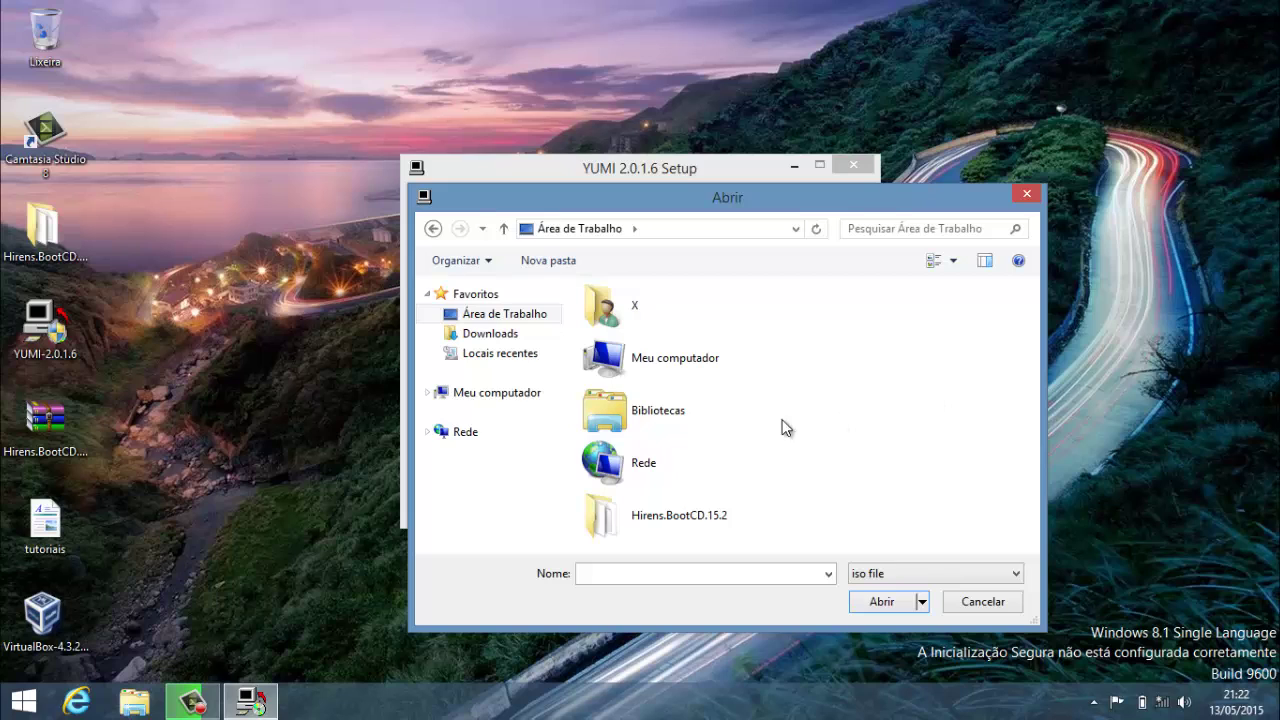
key(Down)
key(Down)
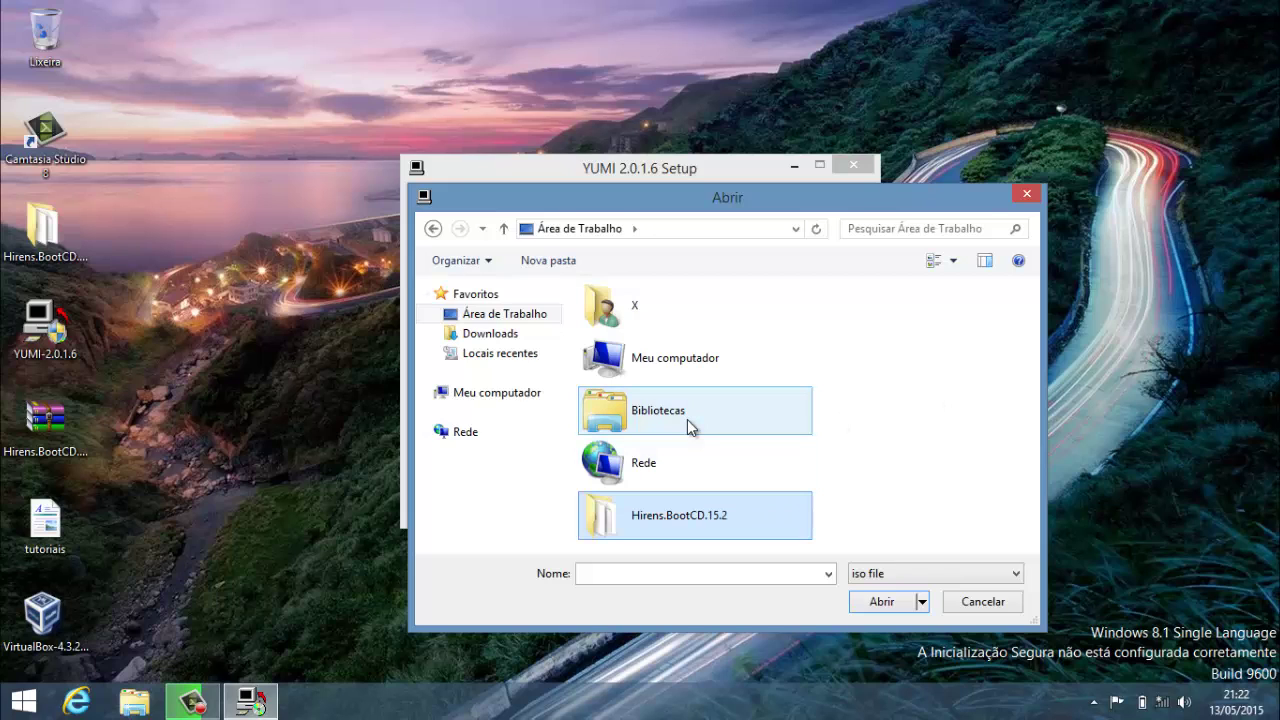
double_click(687, 508)
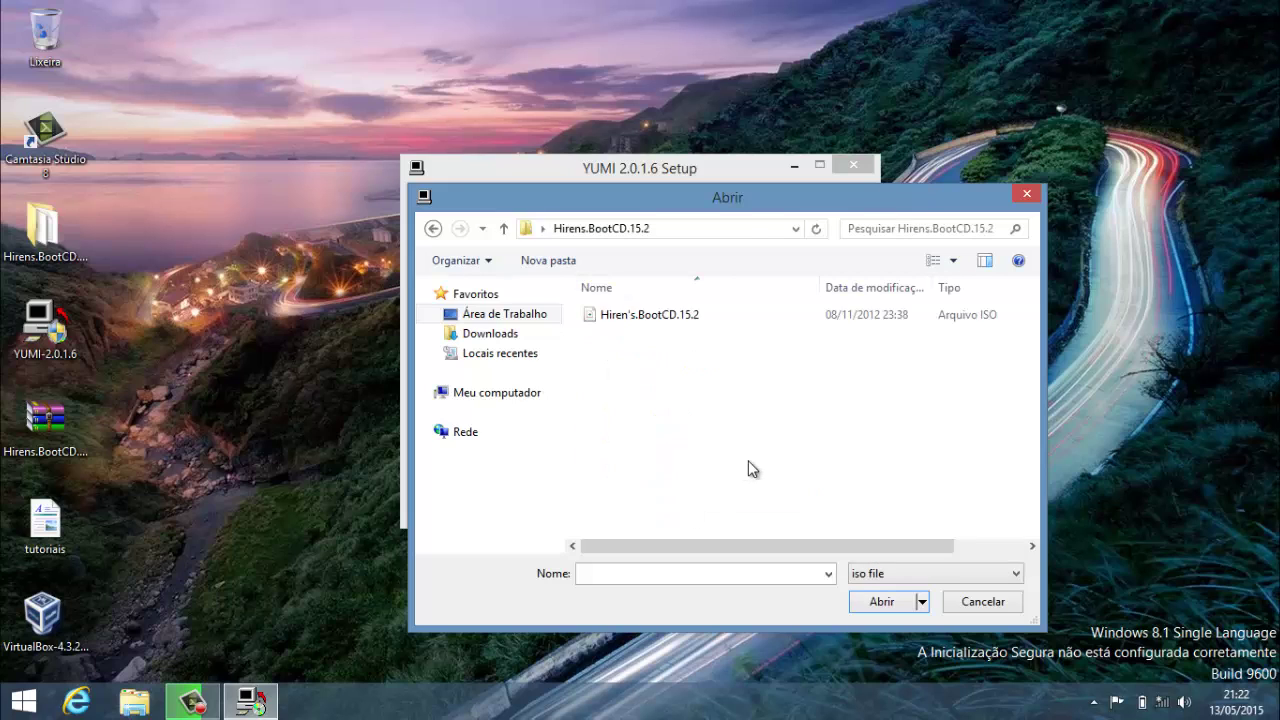
double_click(655, 315)
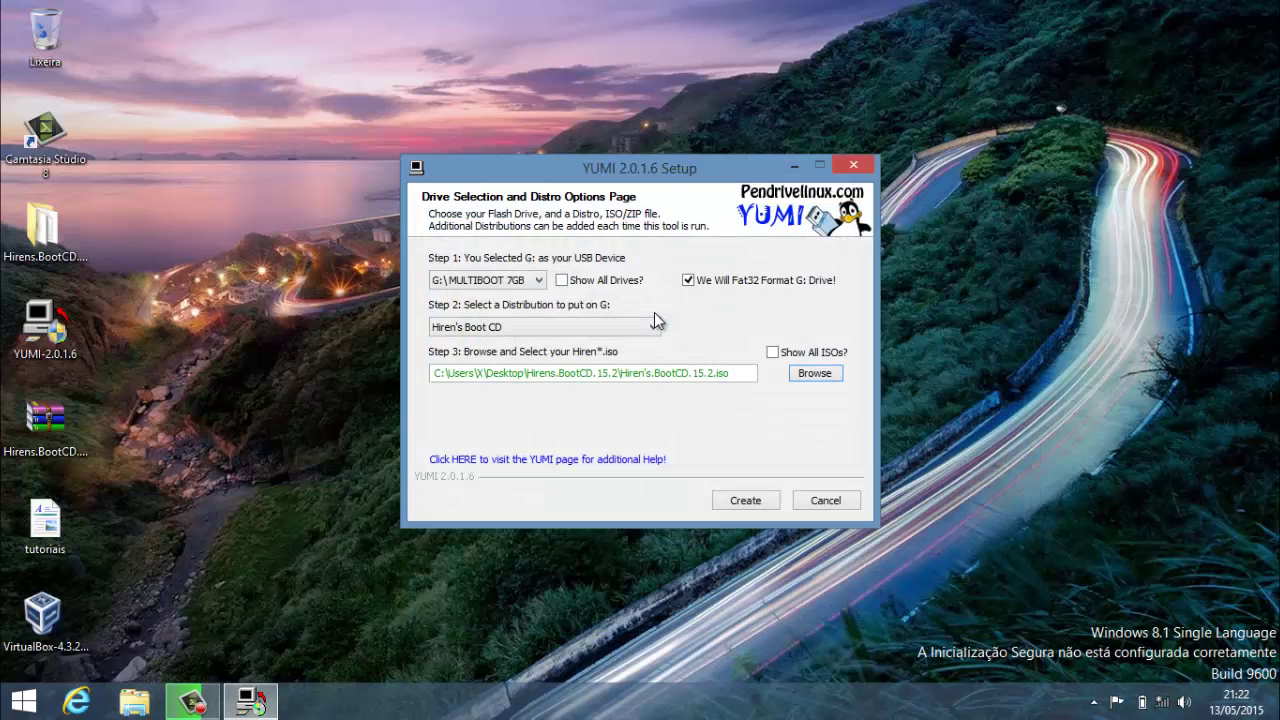
Step: Create the bootable drive on G:, approving the listed actions, and finish the setup without adding more ISOs or distros
click(747, 502)
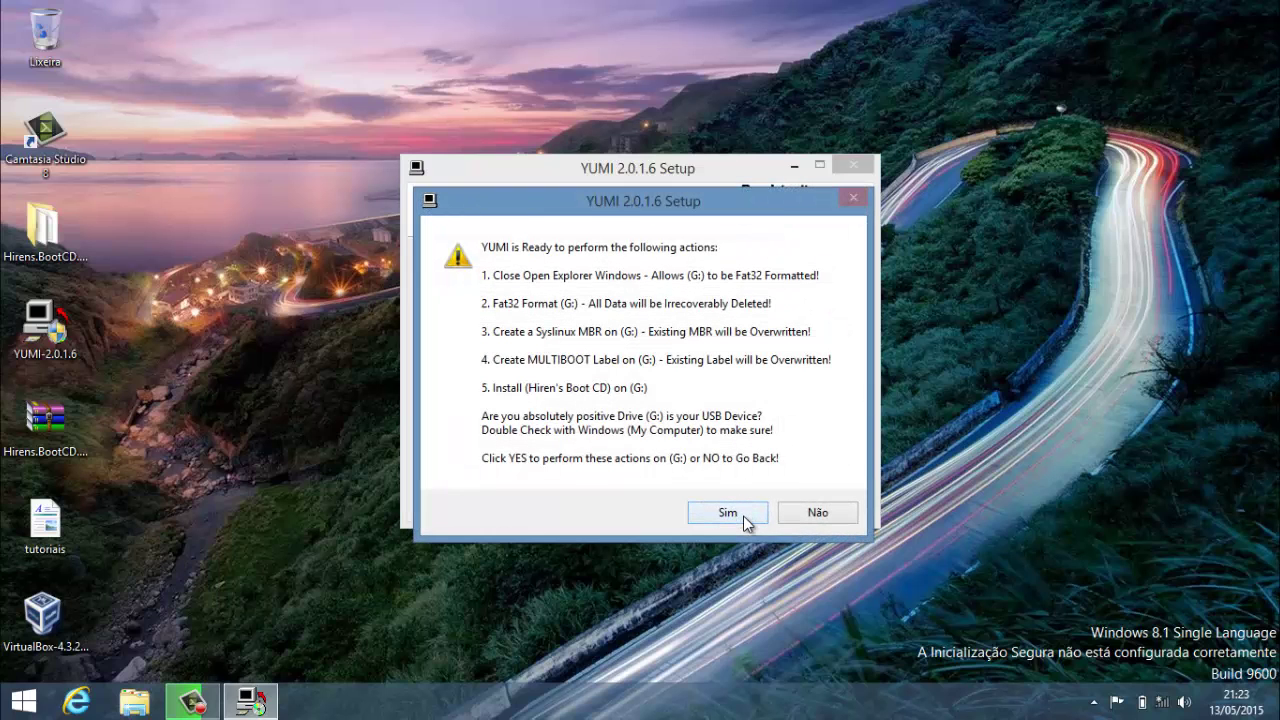
click(743, 516)
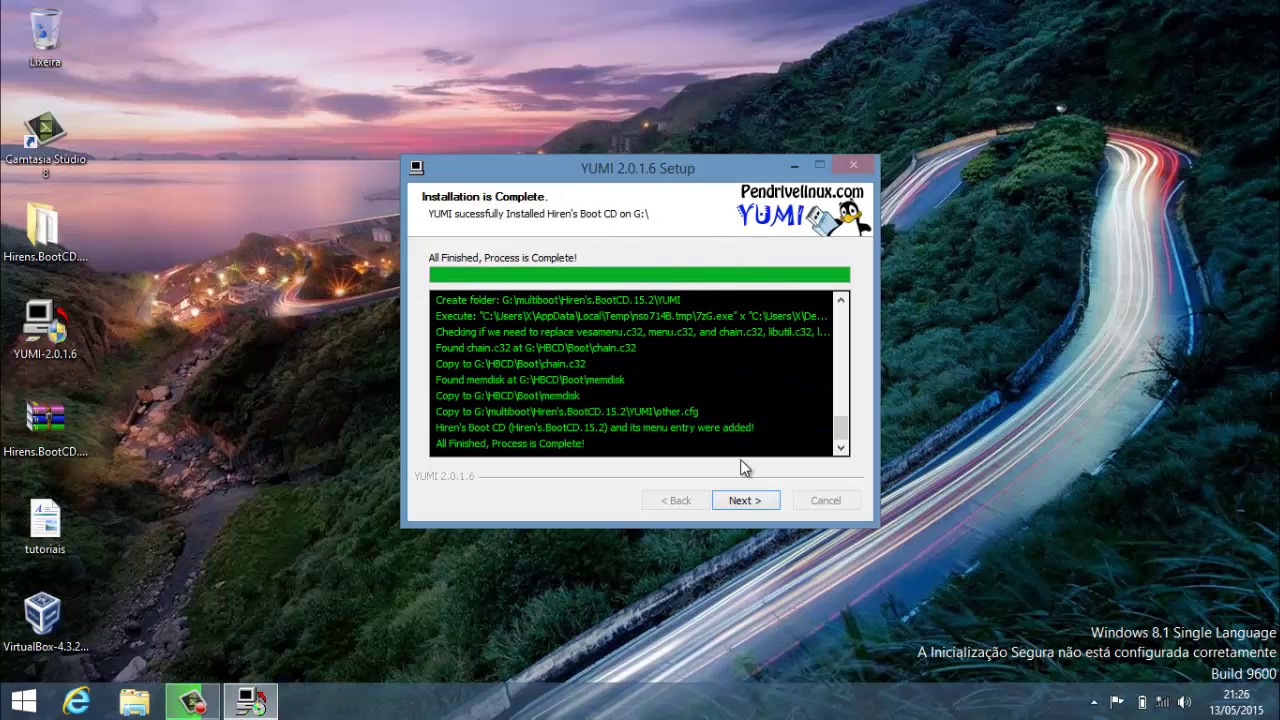
click(744, 501)
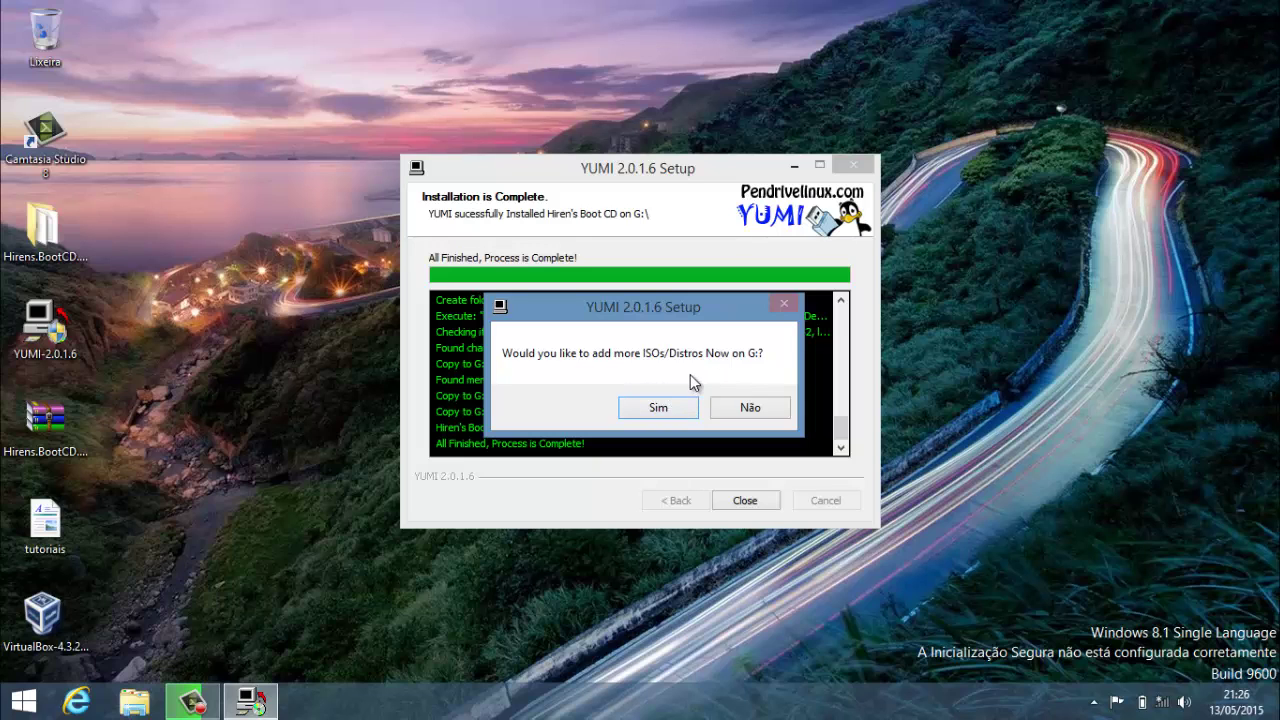
click(761, 408)
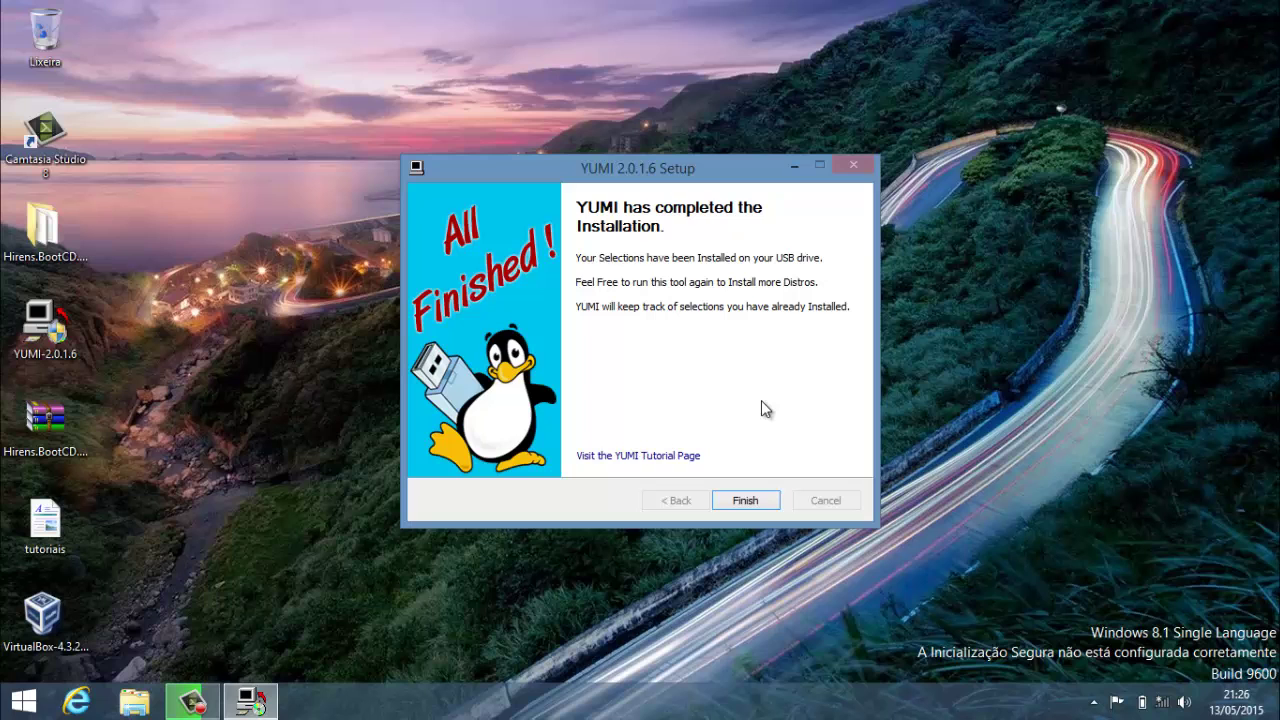
click(745, 500)
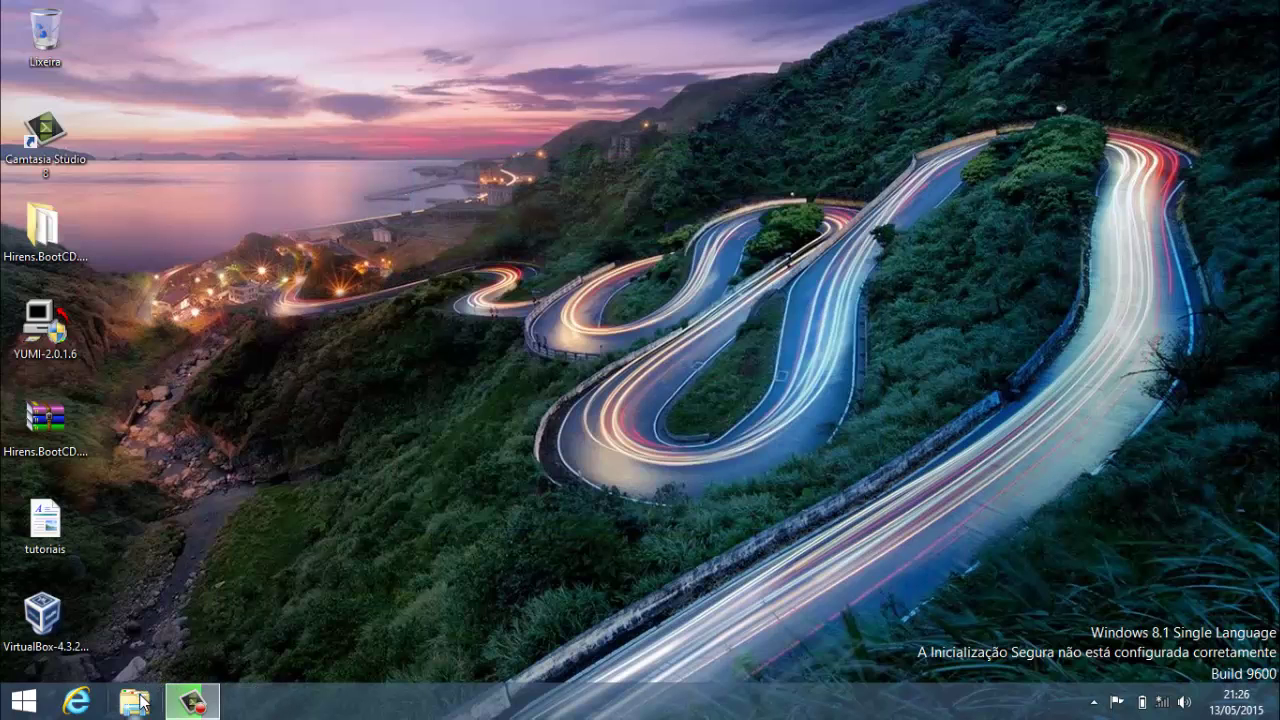
Step: In File Explorer, examine the root of the MULTIBOOT (G:) drive and the contents of its HBCD folder, and return to the root
click(137, 702)
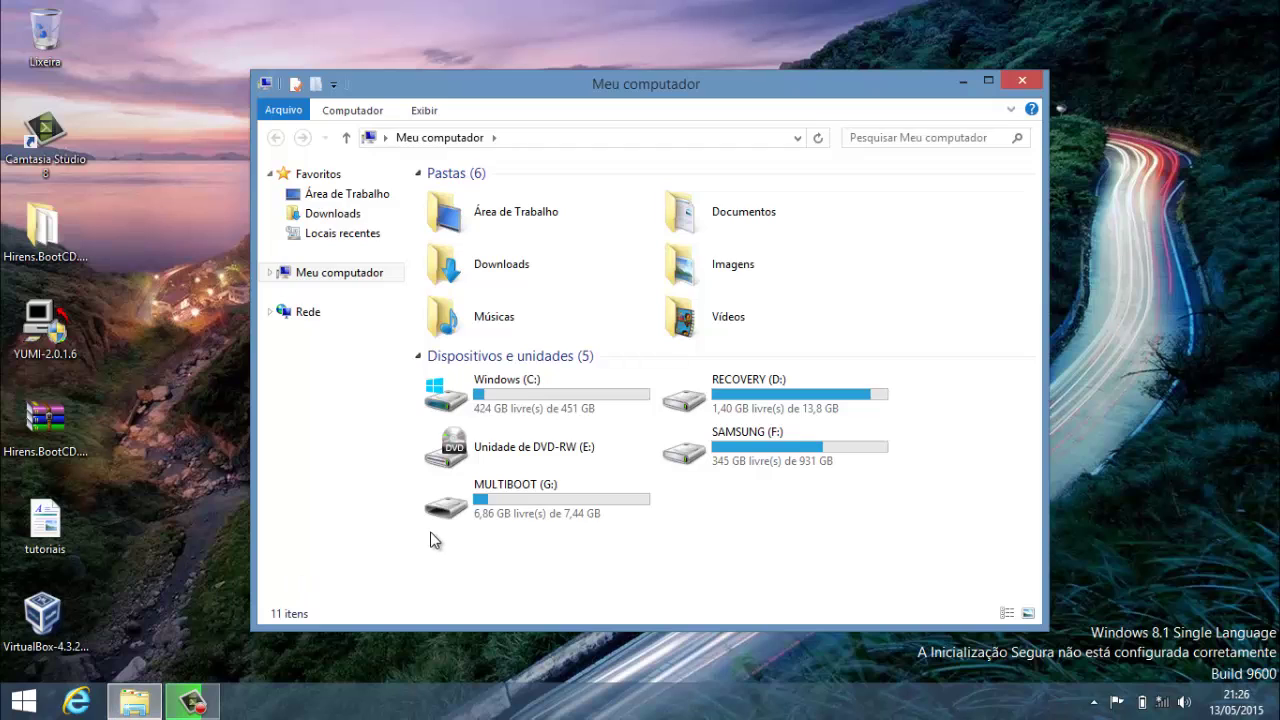
double_click(557, 494)
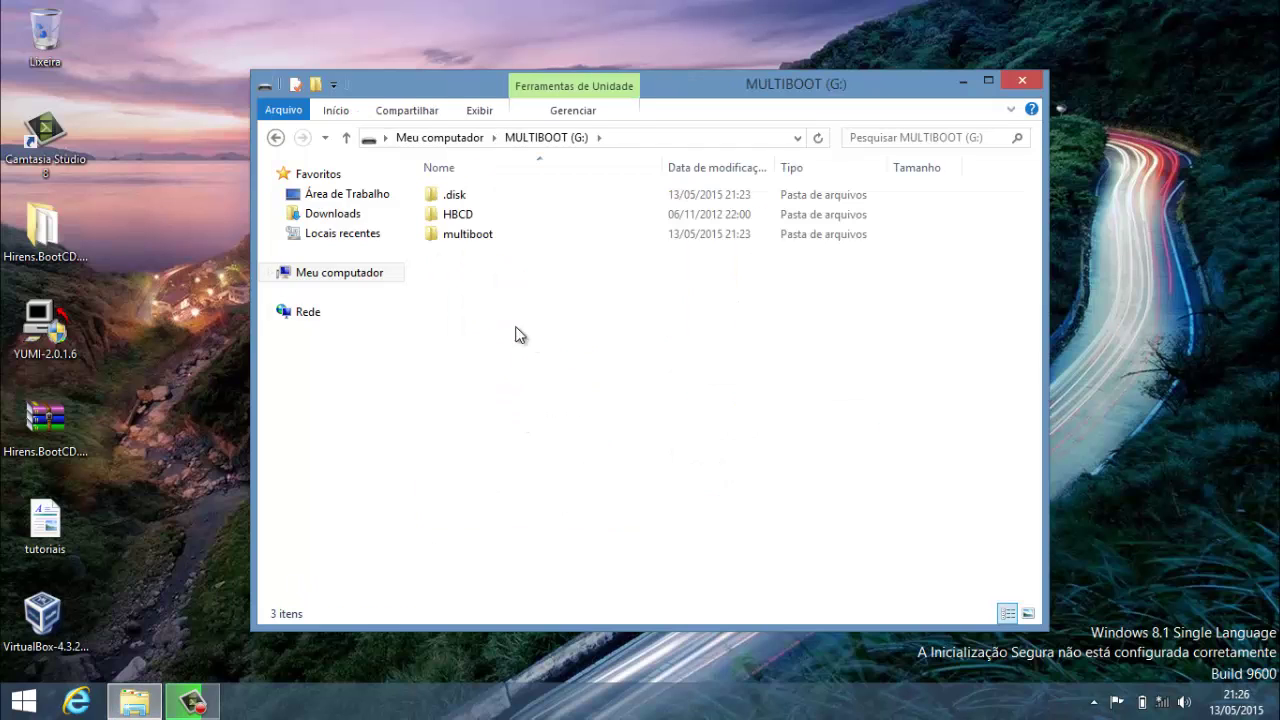
click(528, 240)
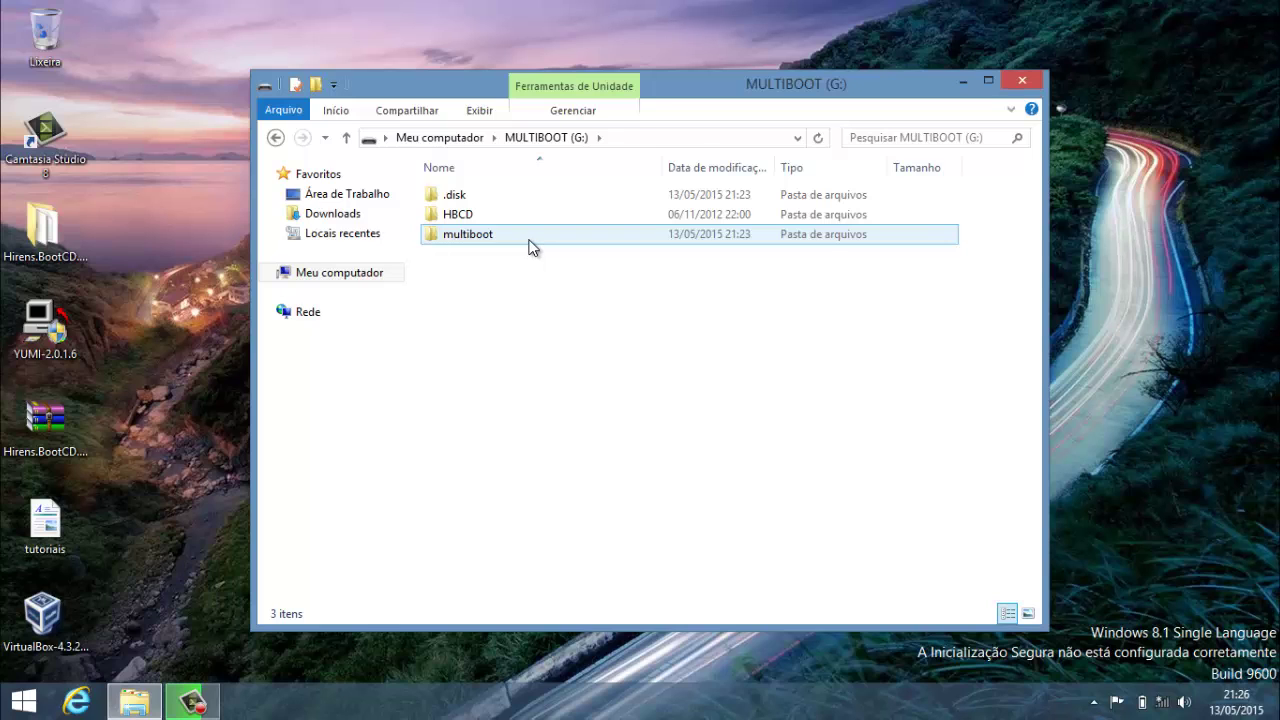
double_click(510, 218)
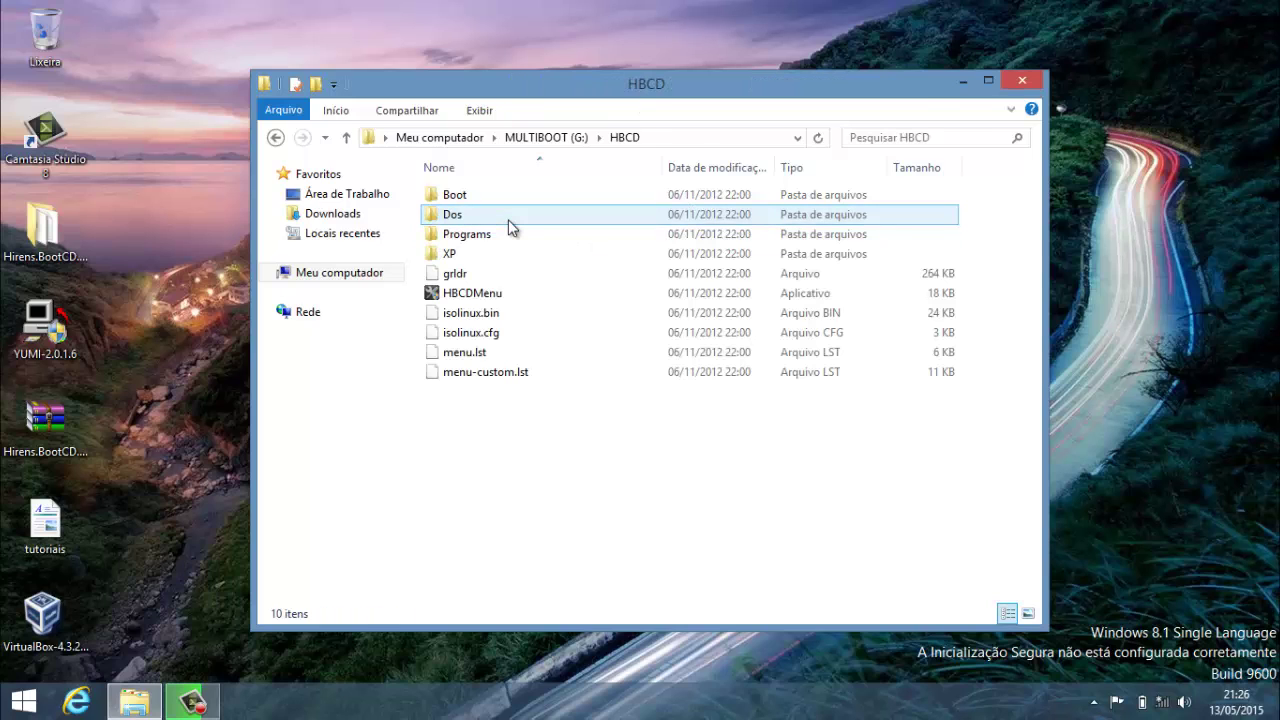
click(276, 138)
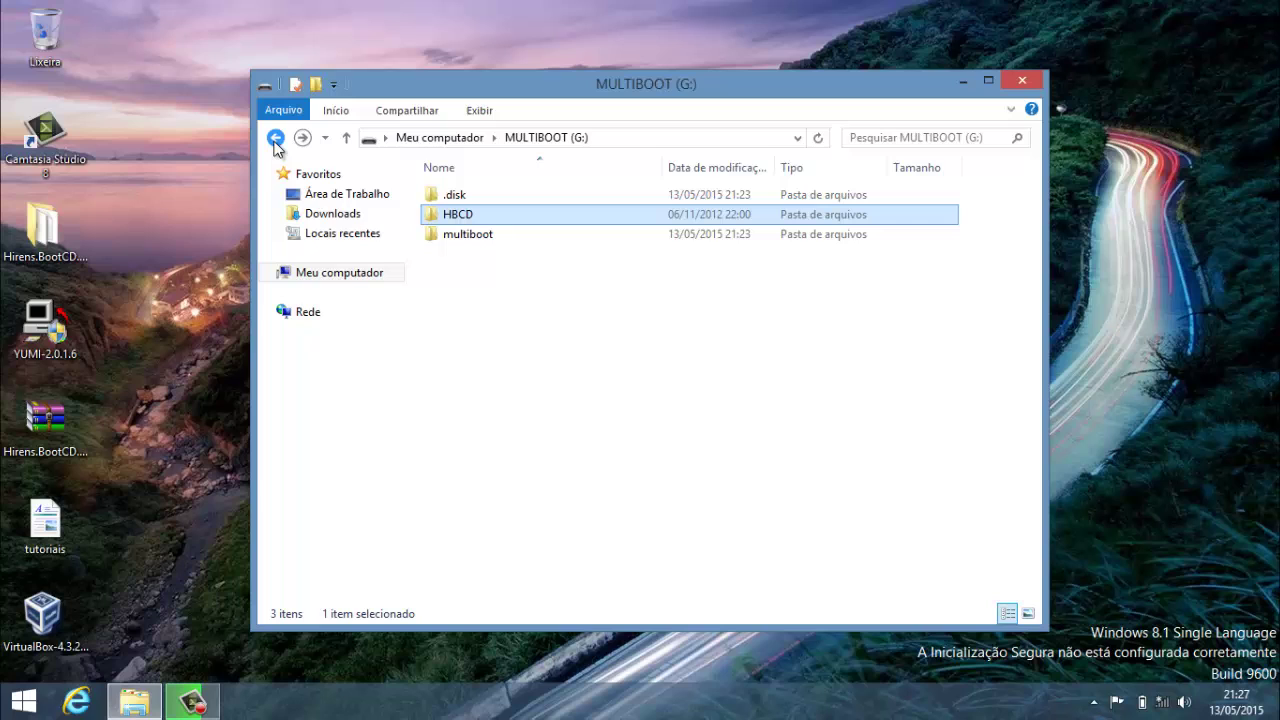
Step: Examine the multiboot folder and its Hiren's.BootCD.15.2 subfolder, and return to the root of G:
double_click(489, 236)
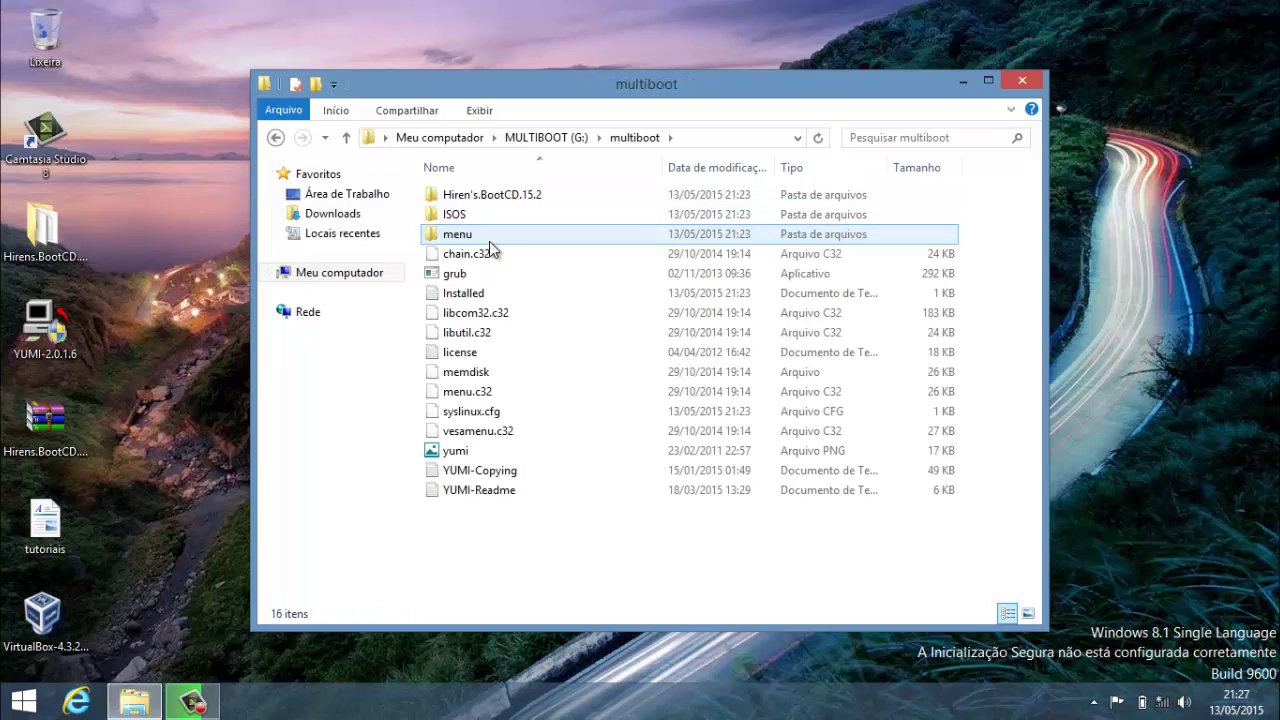
double_click(586, 194)
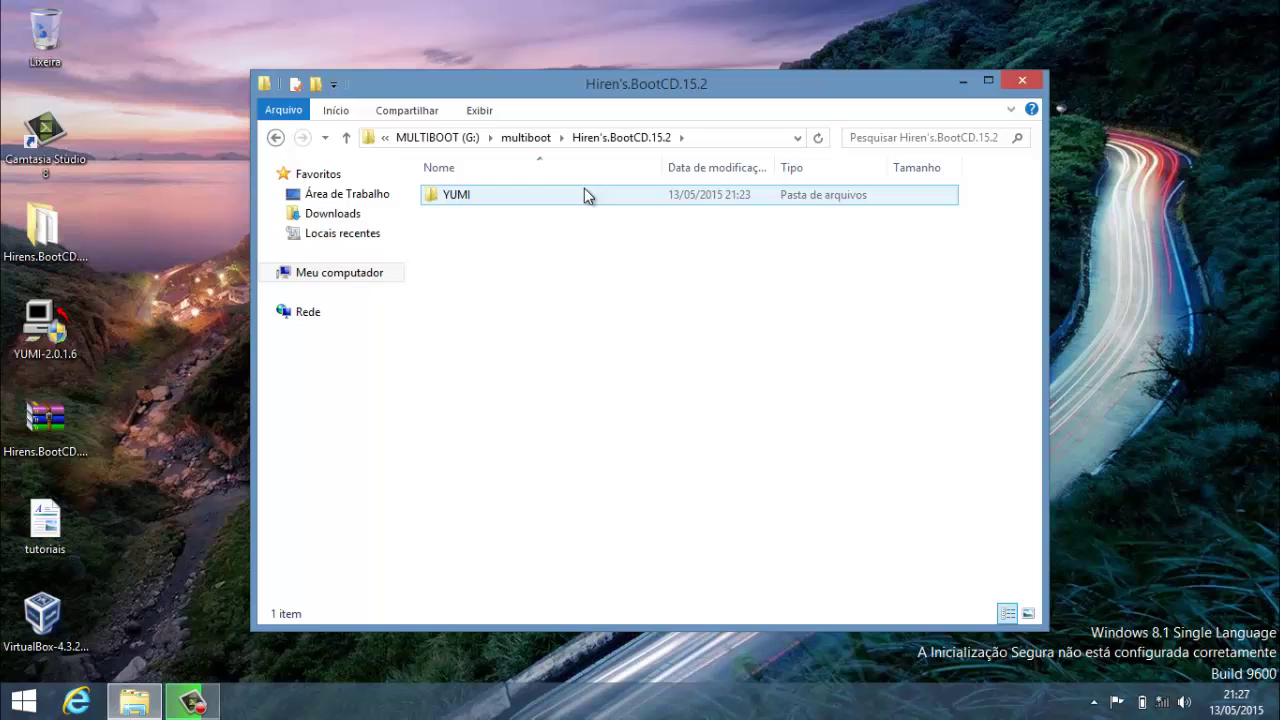
click(276, 138)
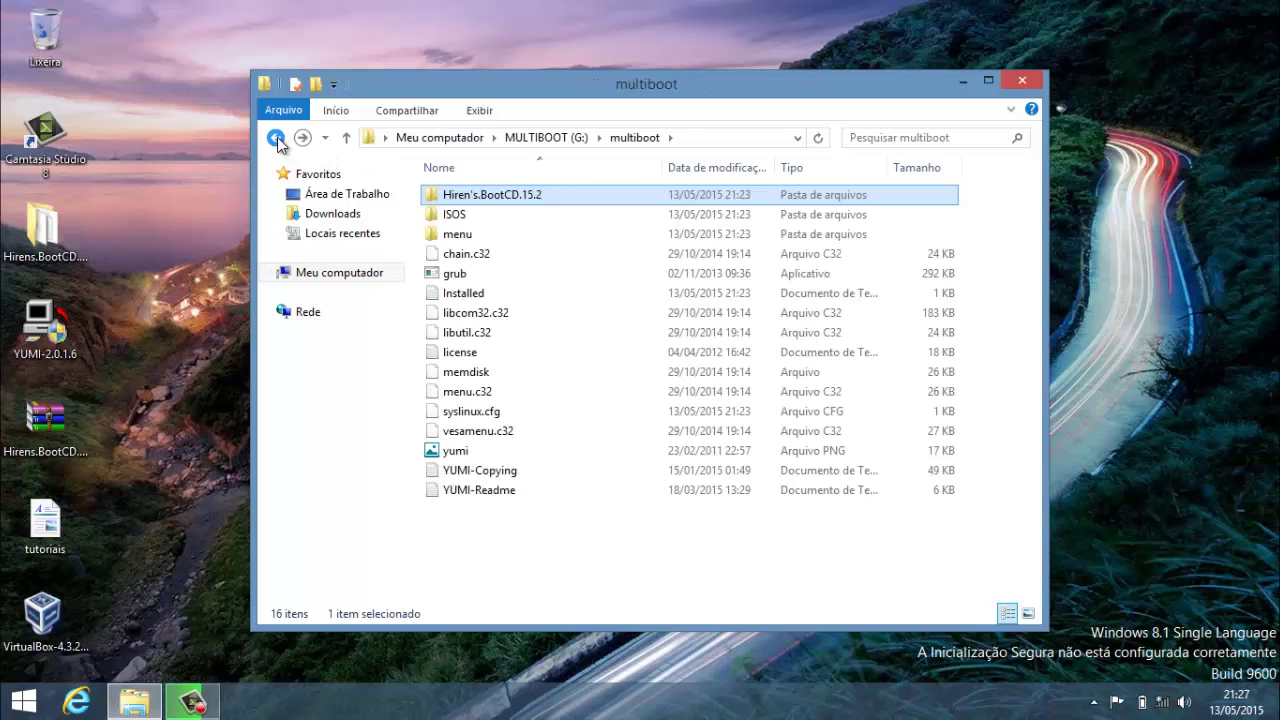
click(503, 507)
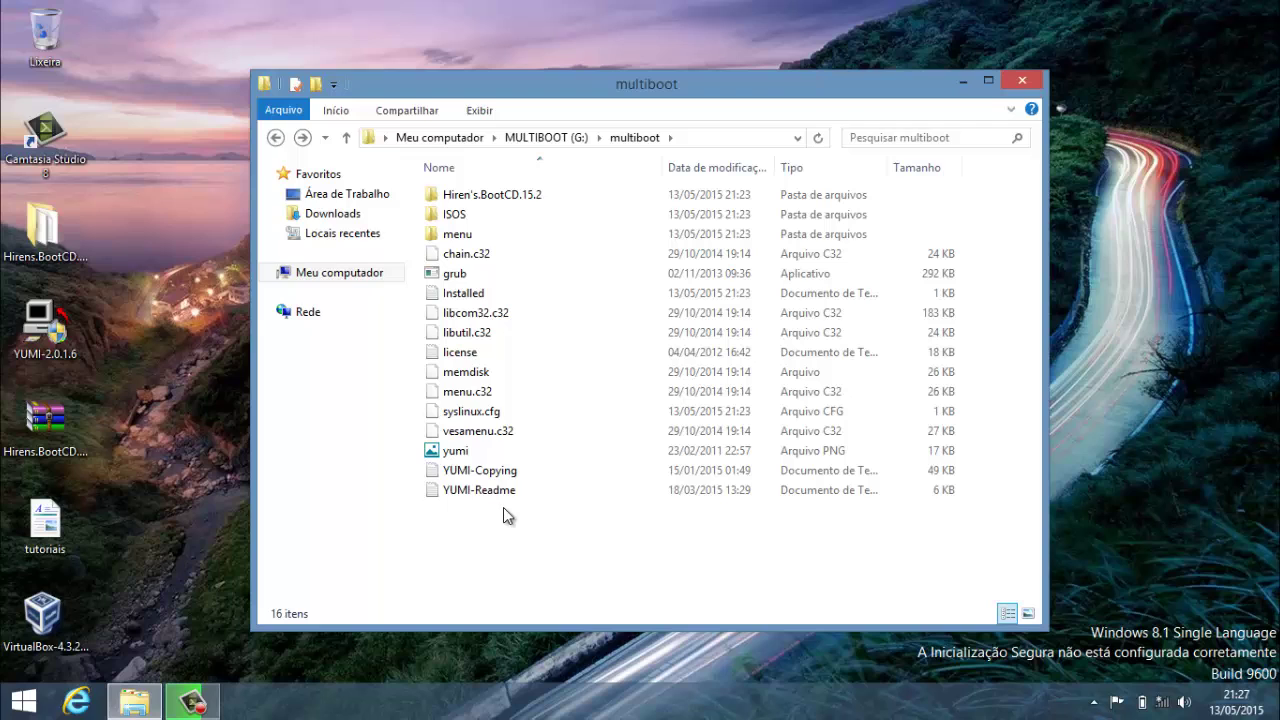
click(276, 138)
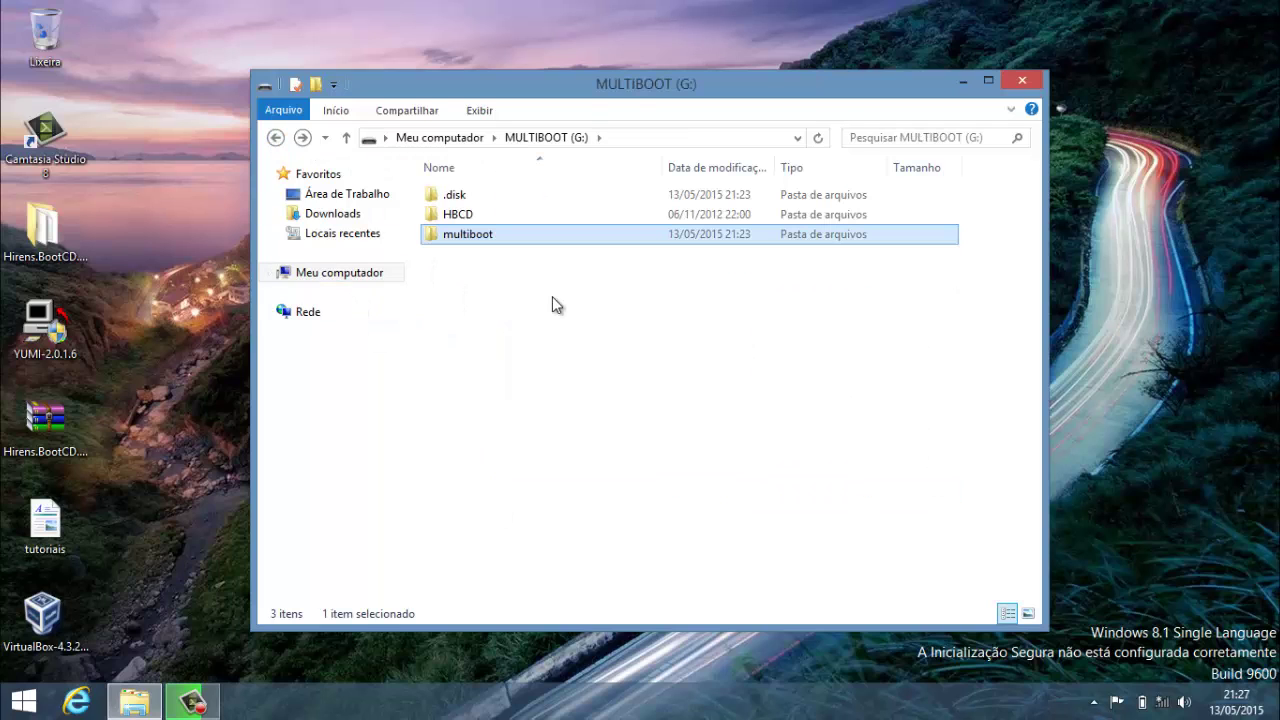